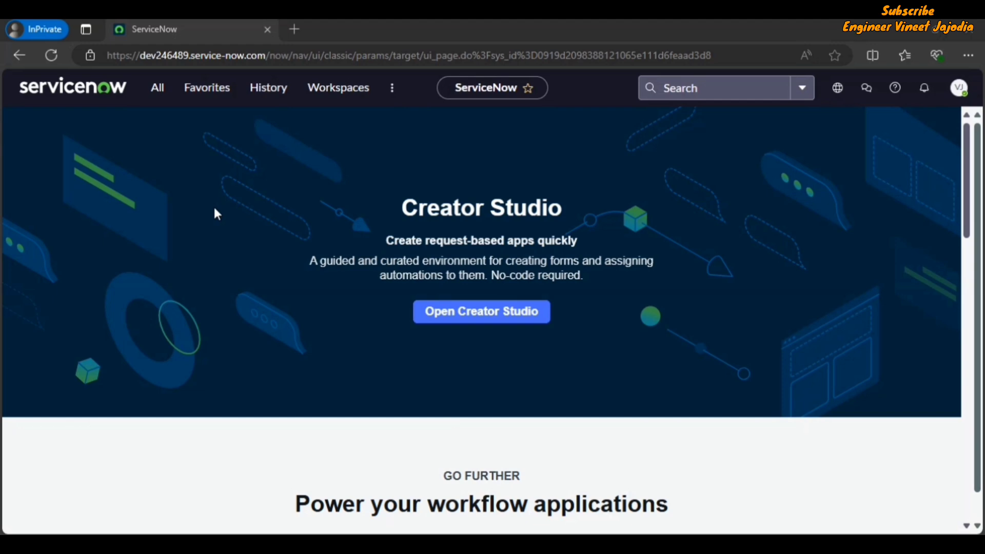
- Review the app-building tools offered on the home page and the refresh option of the All navigator
scroll(549, 314, "down", 7)
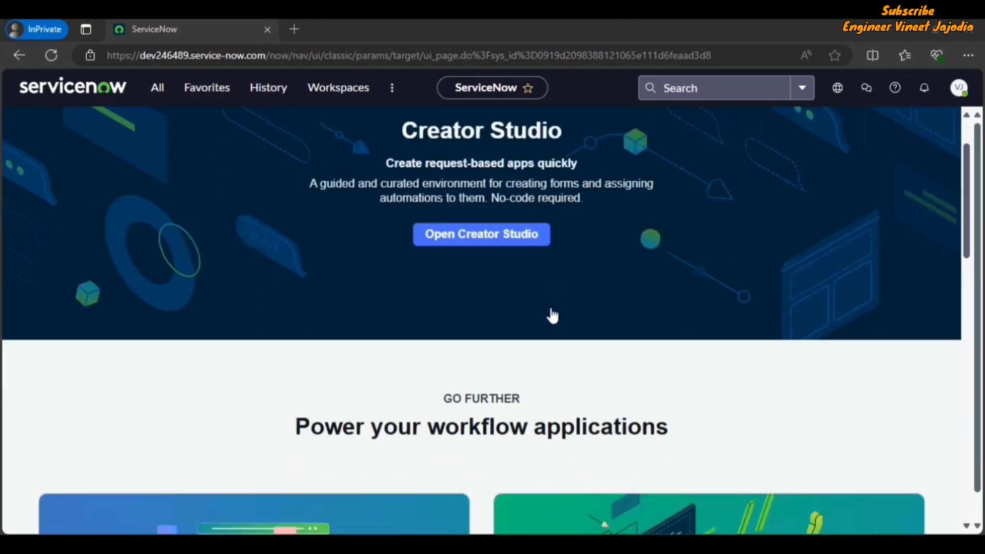
scroll(481, 337, "down", 3)
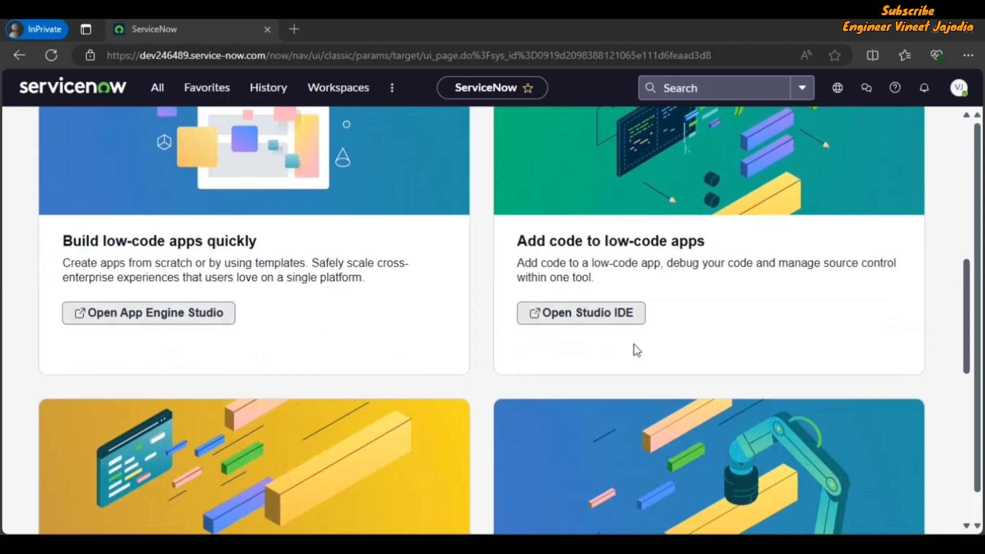
scroll(783, 321, "down", 5)
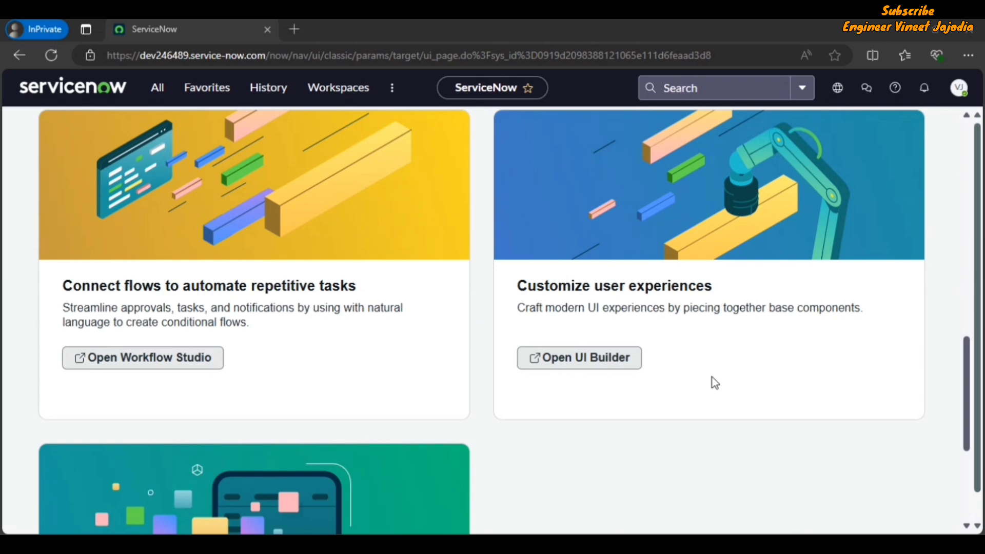
scroll(640, 383, "down", 4)
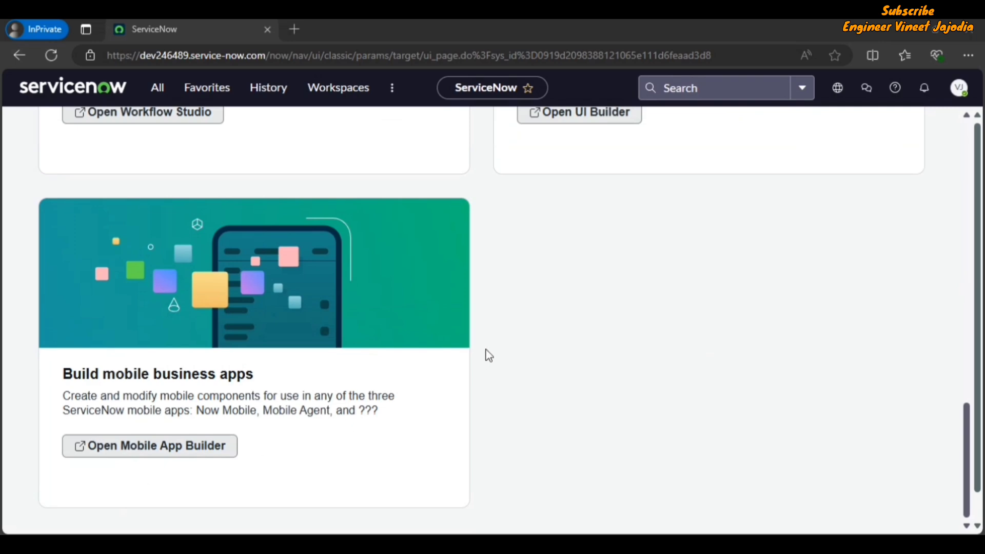
scroll(488, 355, "up", 15)
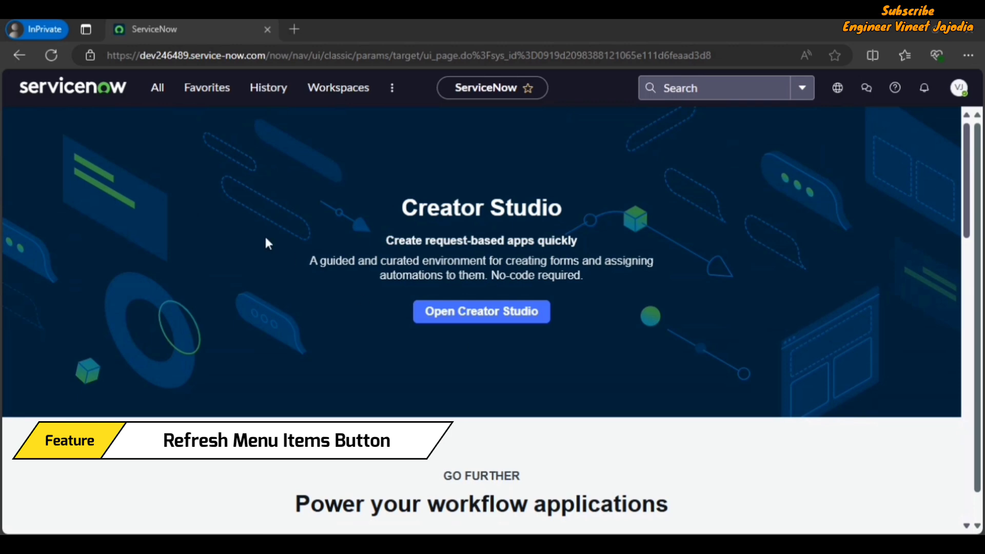
left_click(163, 93)
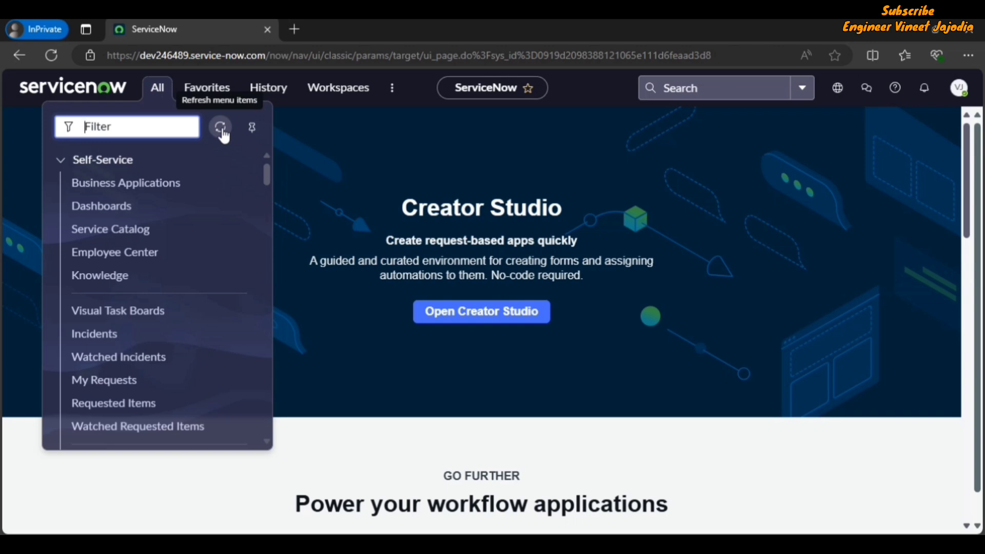
left_click(404, 163)
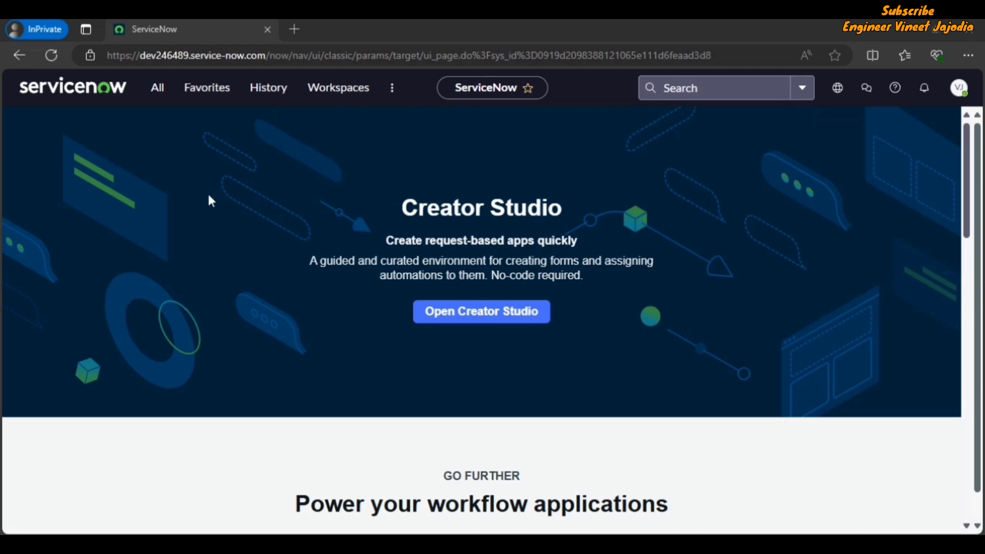
- Open the System Properties list from the navigator filter with sys_properties.LIST
left_click(159, 98)
type("sys_propertie")
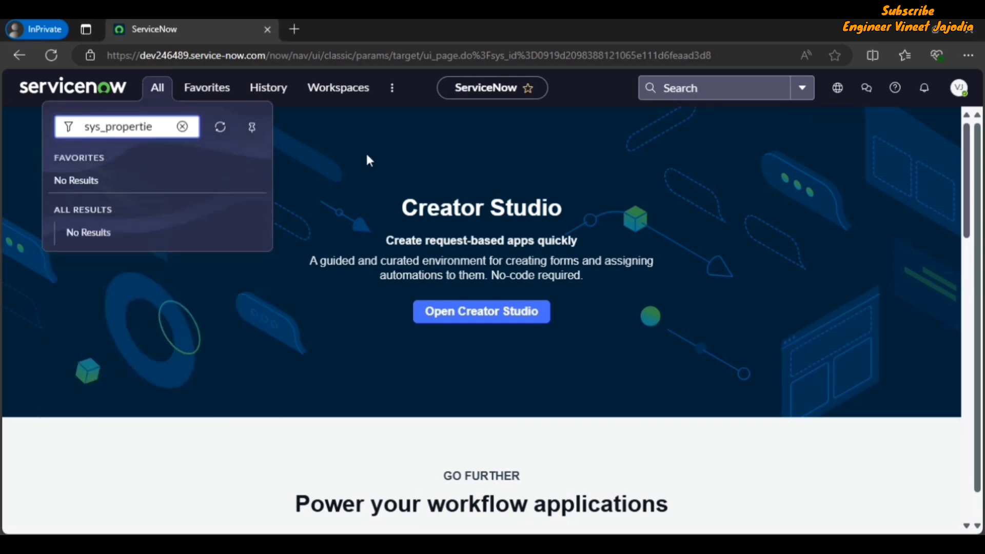
type("s.LIST")
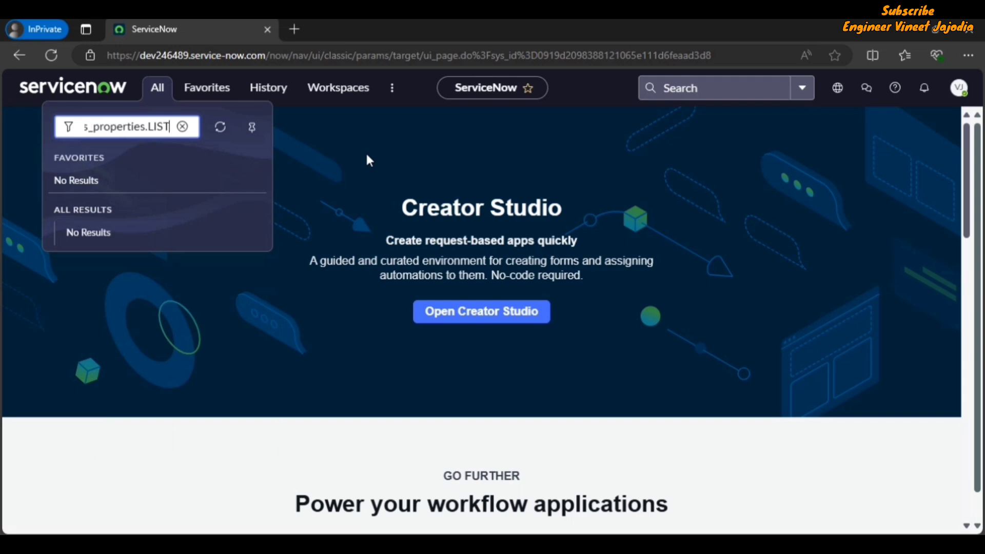
key("Return")
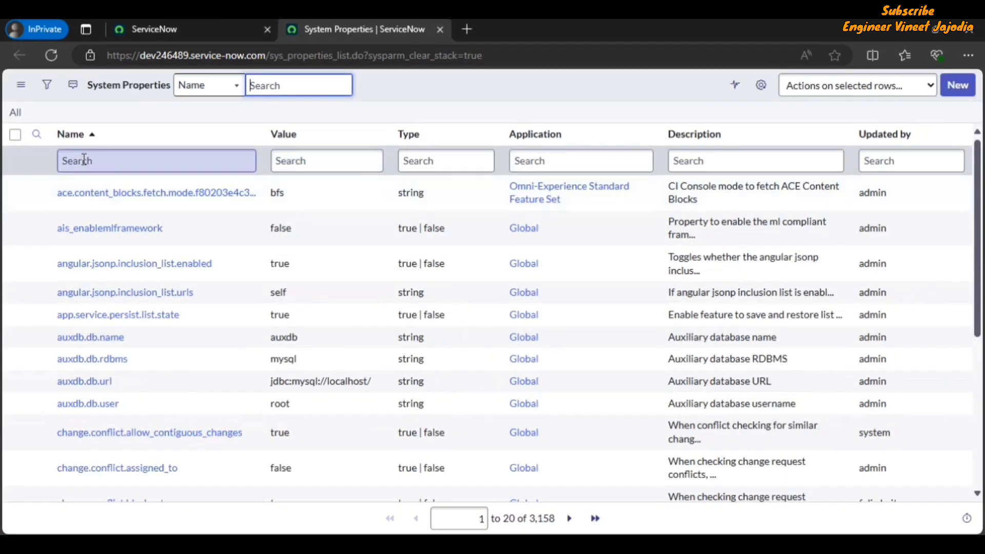
- Search the system properties by name for glide.ui.next_experience.instance_tools_disabled
left_click(84, 160)
type("ui.next_experience.instance_tools_disabled")
key("Return")
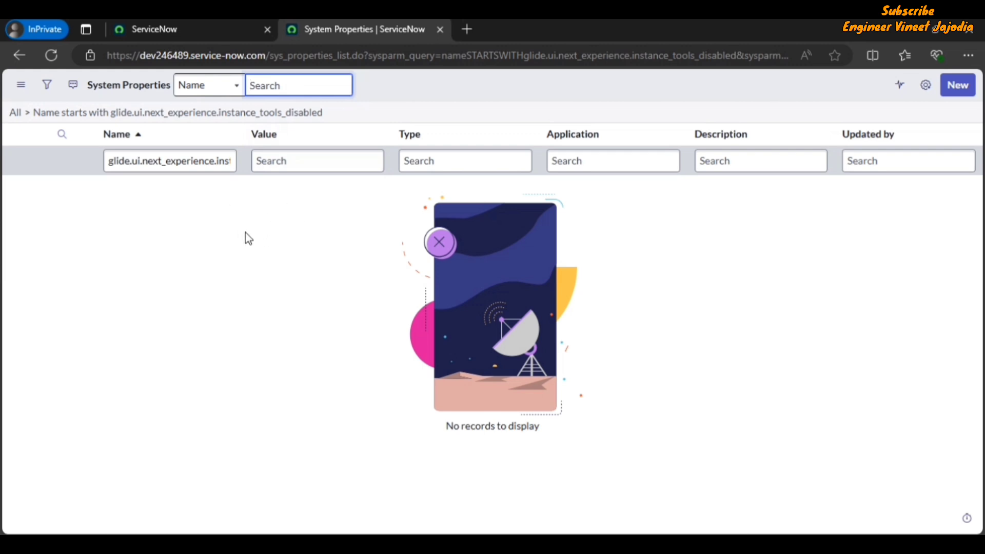
- Create and submit the system property glide.ui.next_experience.instance_tools_disabled with type true | false and value false
left_click(957, 88)
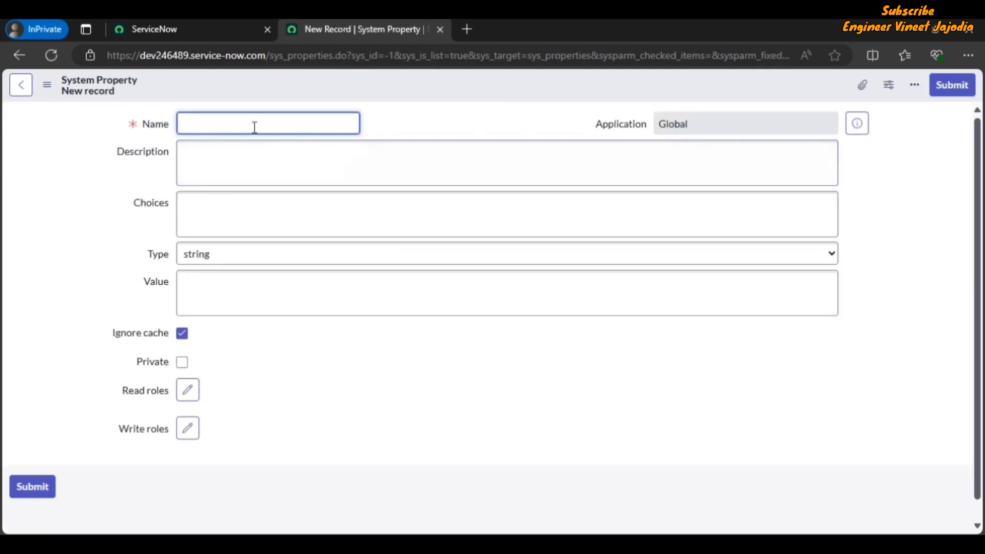
type("glide.ui.next_experience.instance_tools_disabled")
left_click(244, 255)
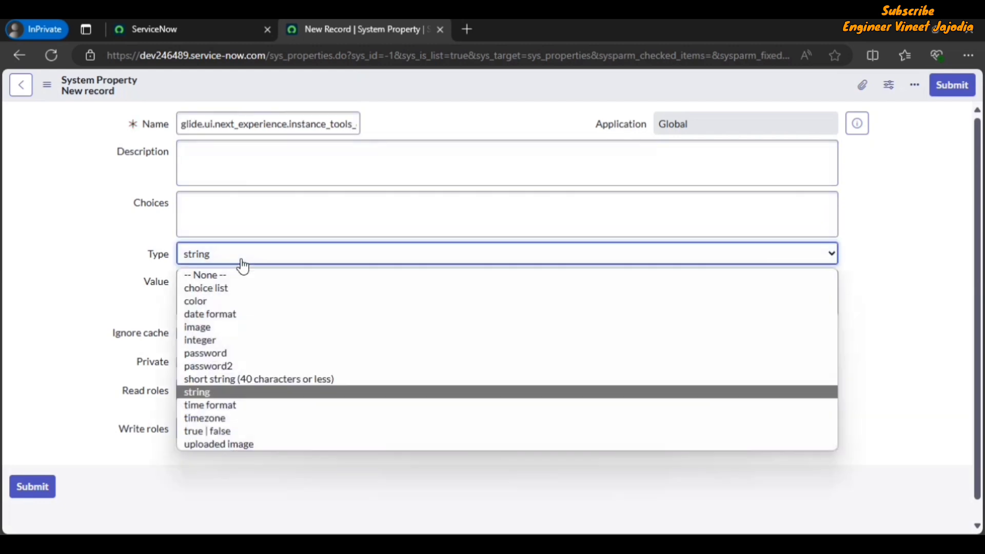
left_click(252, 432)
left_click(221, 291)
type("false")
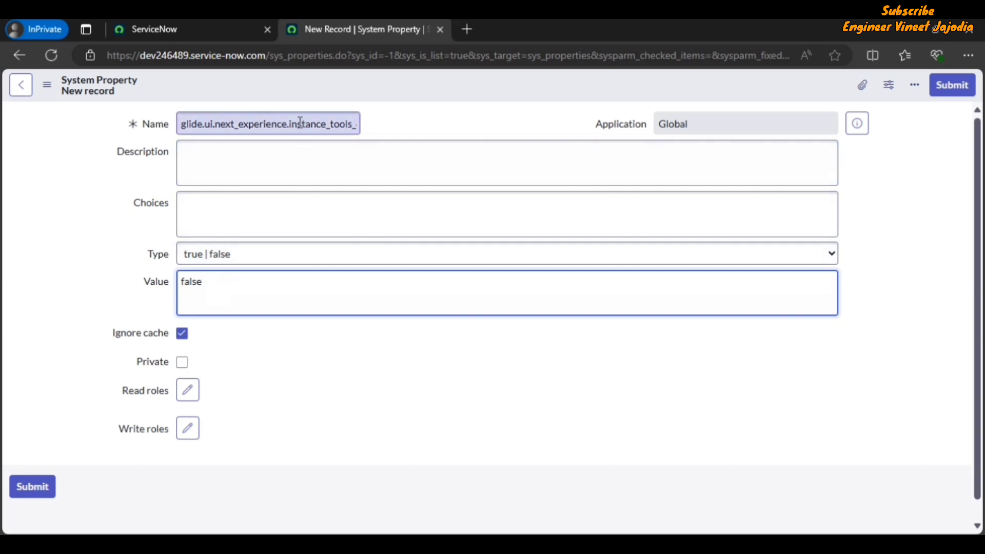
left_click_drag(290, 124, 392, 124)
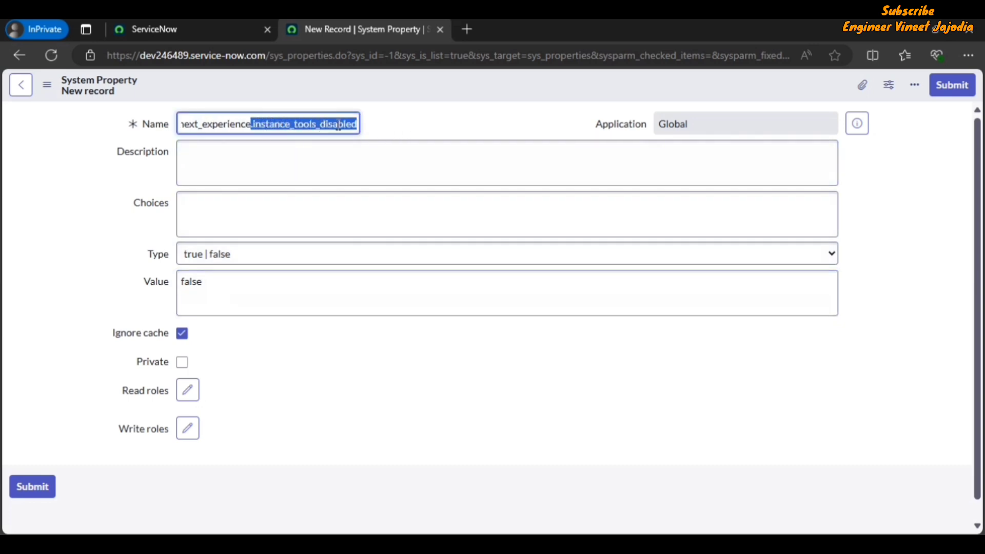
left_click(377, 131)
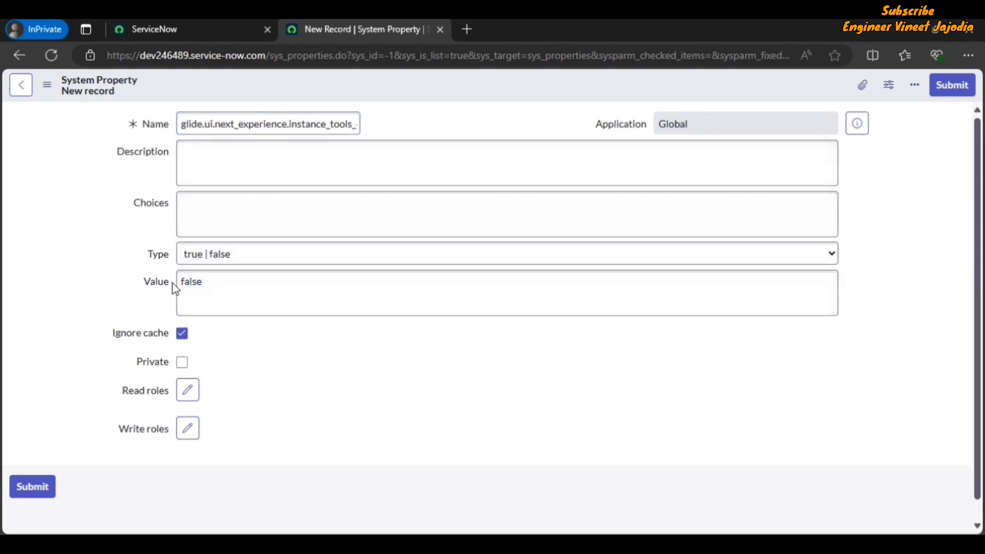
left_click(951, 84)
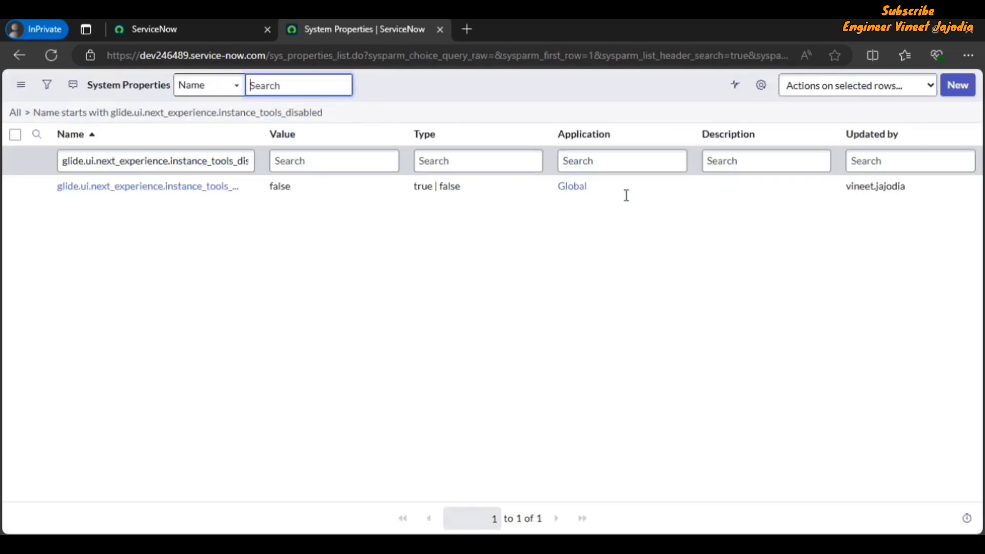
- Reload the ServiceNow home page and show the instance tools bar beneath the header
left_click(152, 28)
left_click(52, 56)
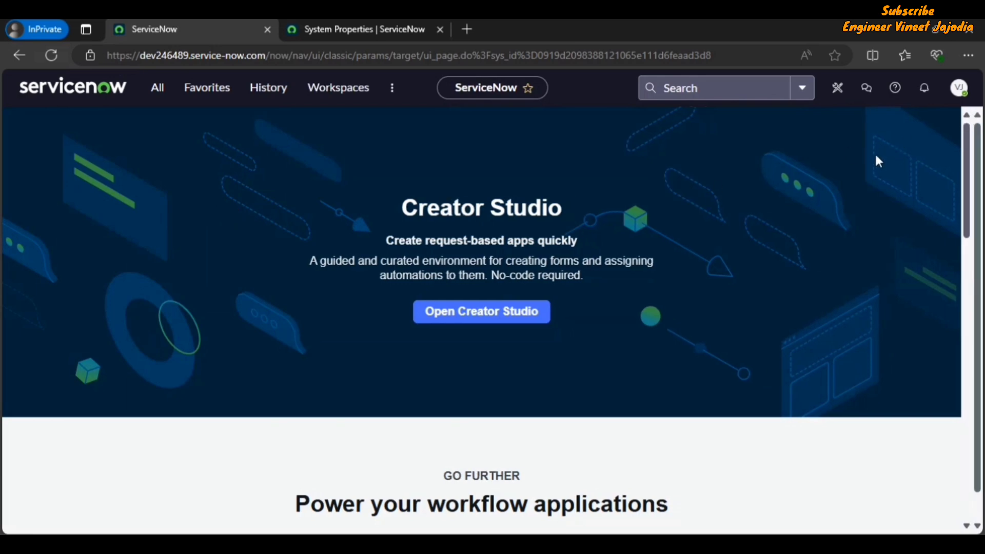
left_click(838, 89)
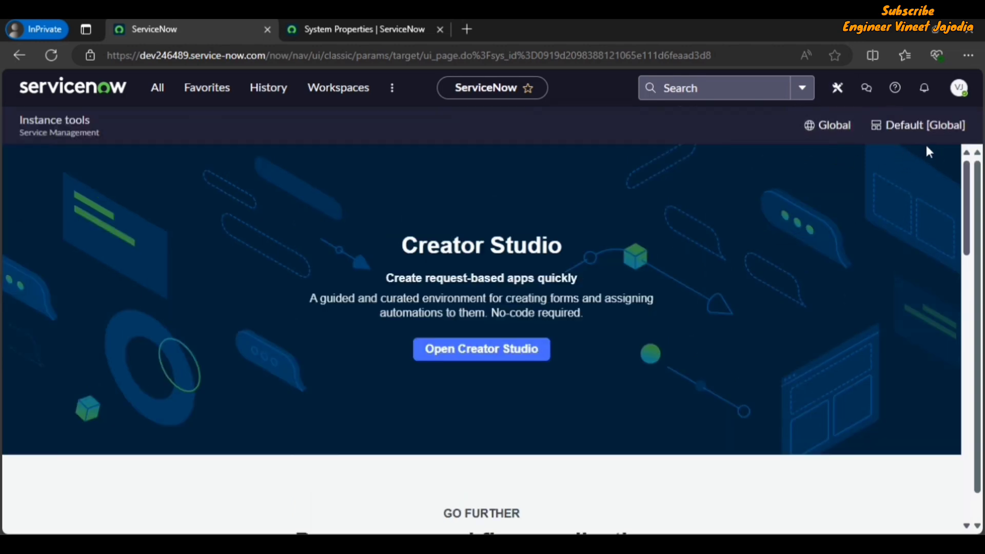
left_click(833, 95)
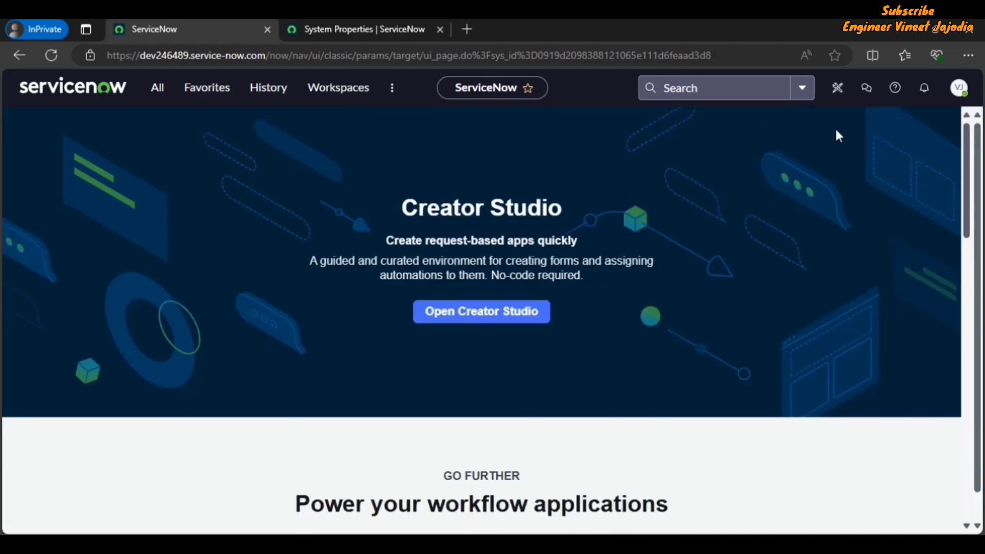
left_click(840, 90)
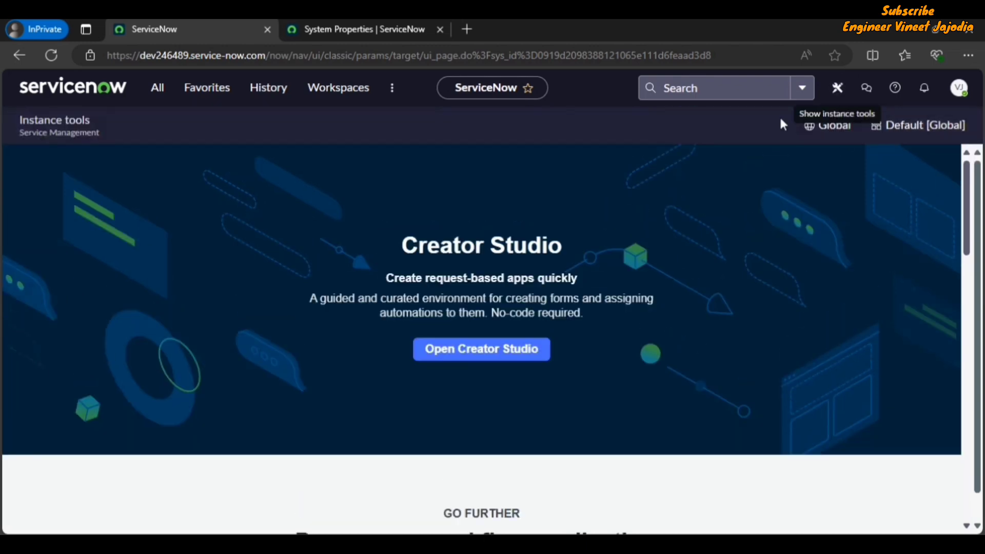
- Find the Incident module in the navigator, view the list of all incidents, and return to the home page
left_click(160, 91)
type("In")
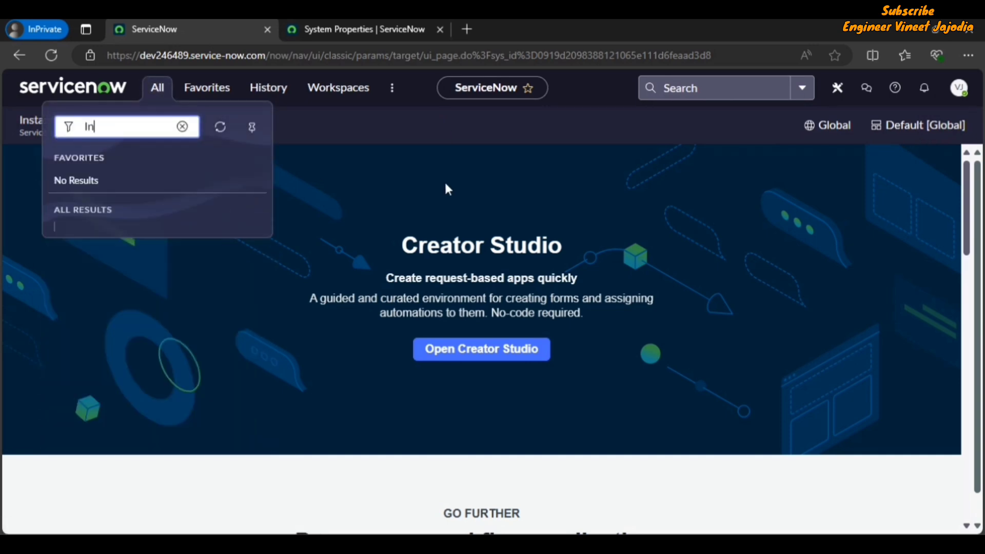
type("cident")
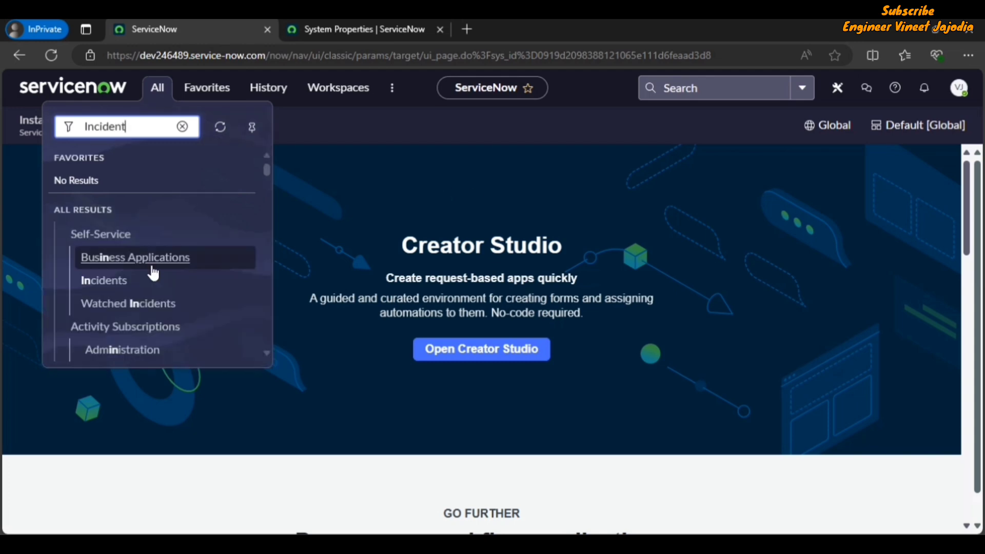
scroll(117, 201, "down", 4)
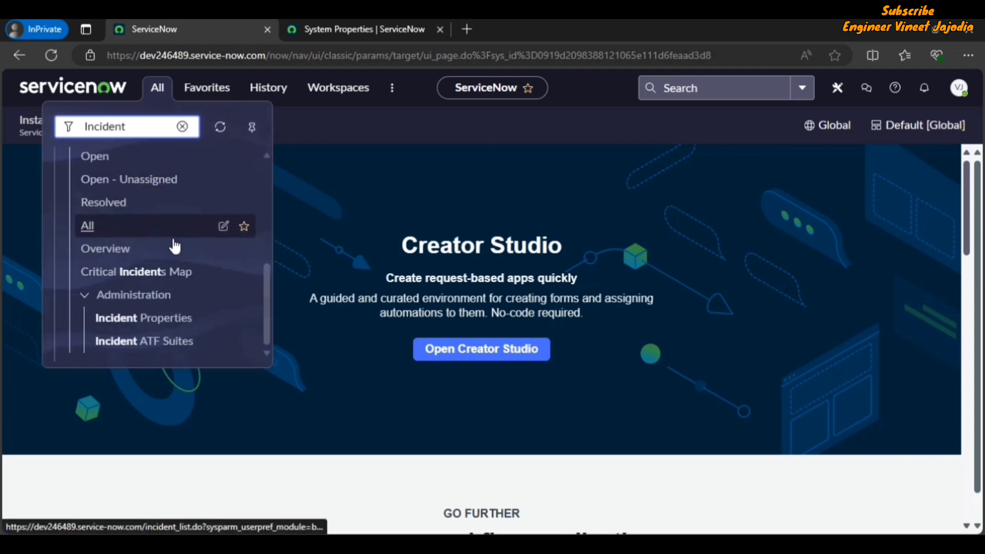
left_click(117, 231)
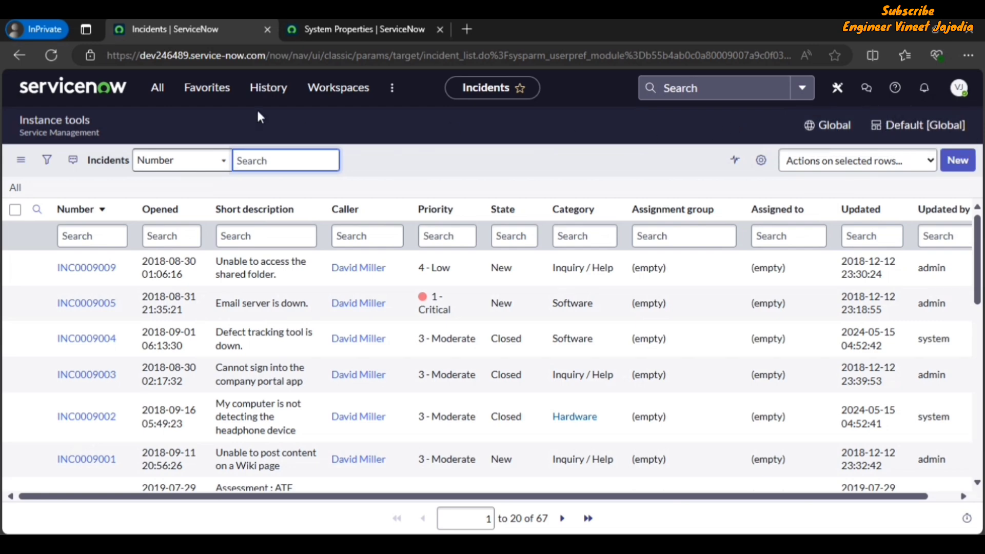
left_click(72, 96)
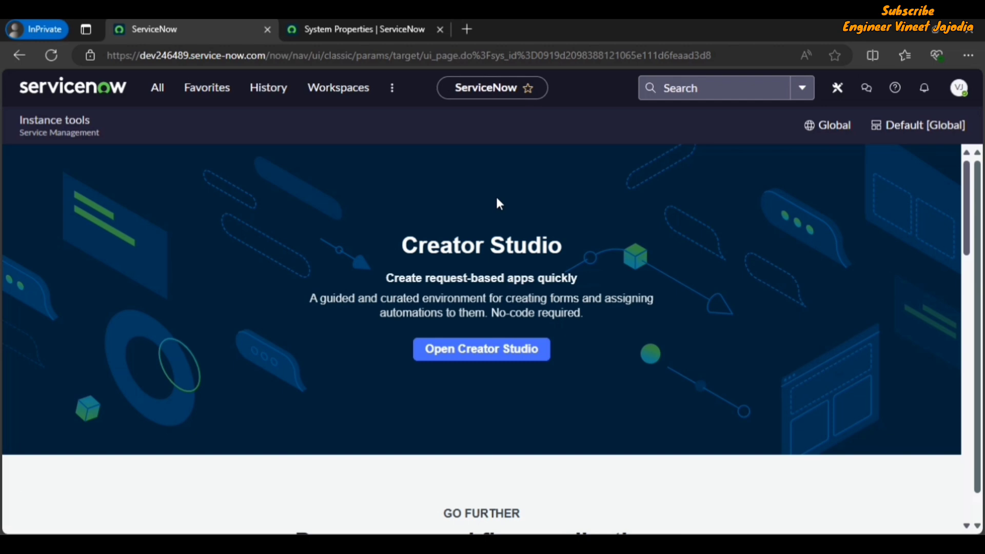
- Examine the start page options in the User Experience preferences and close the preferences without choosing one
left_click(959, 88)
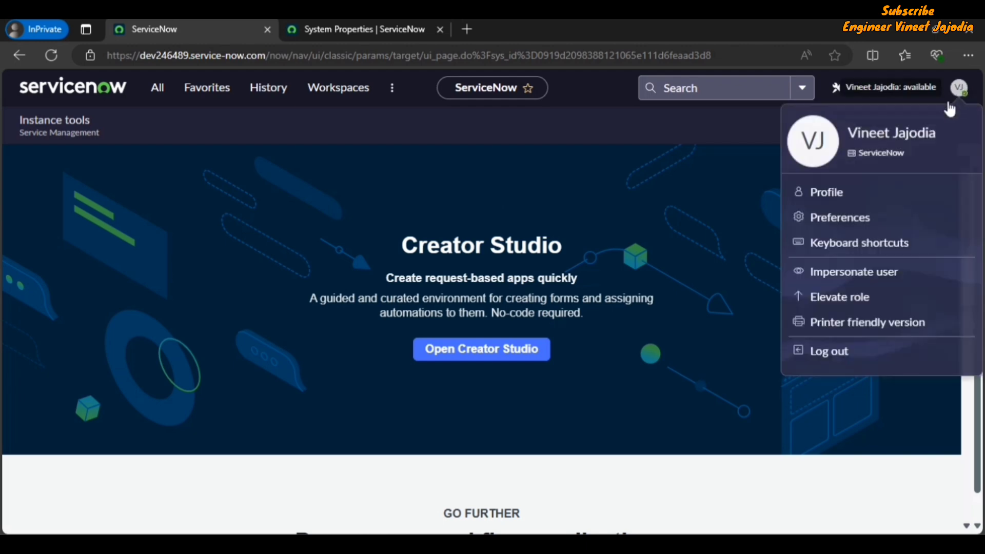
left_click(855, 217)
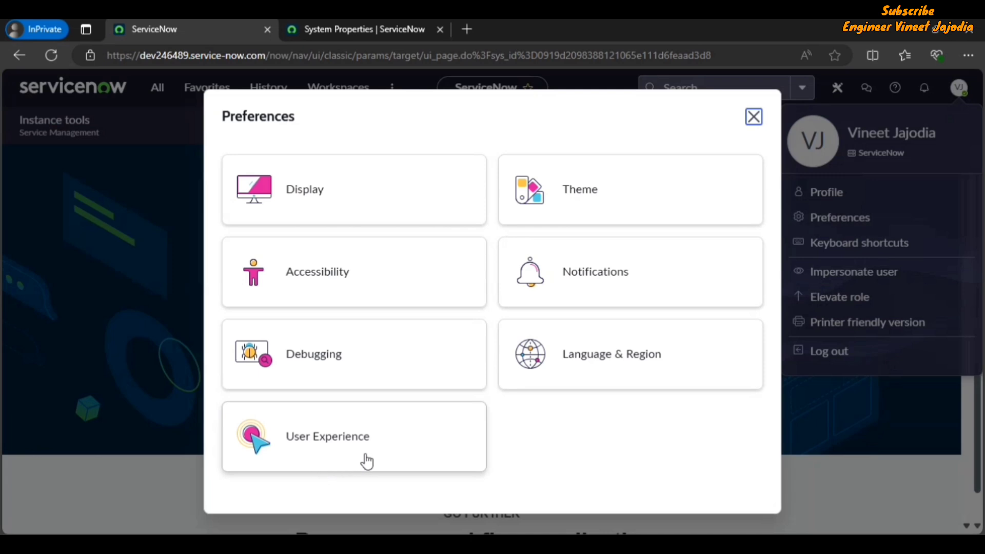
left_click(345, 434)
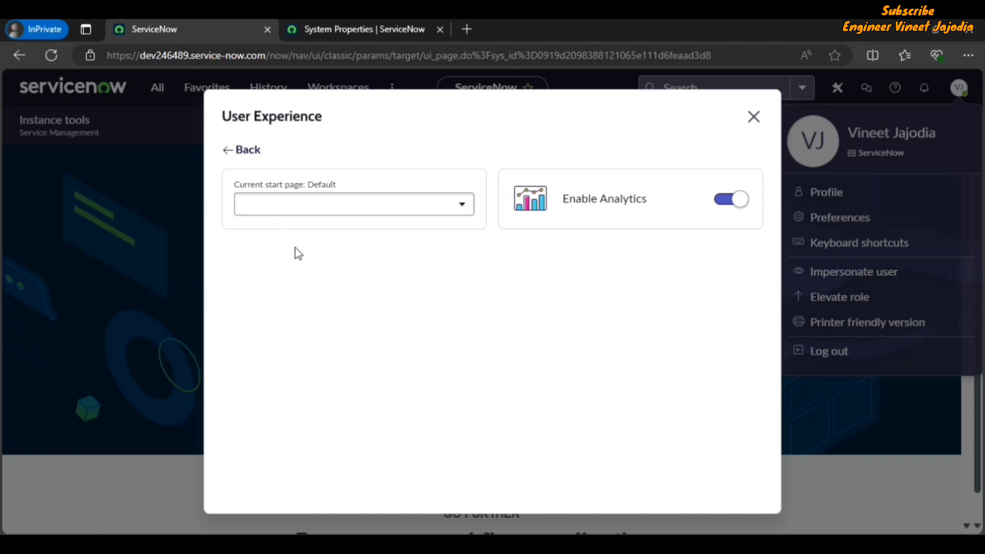
left_click(413, 208)
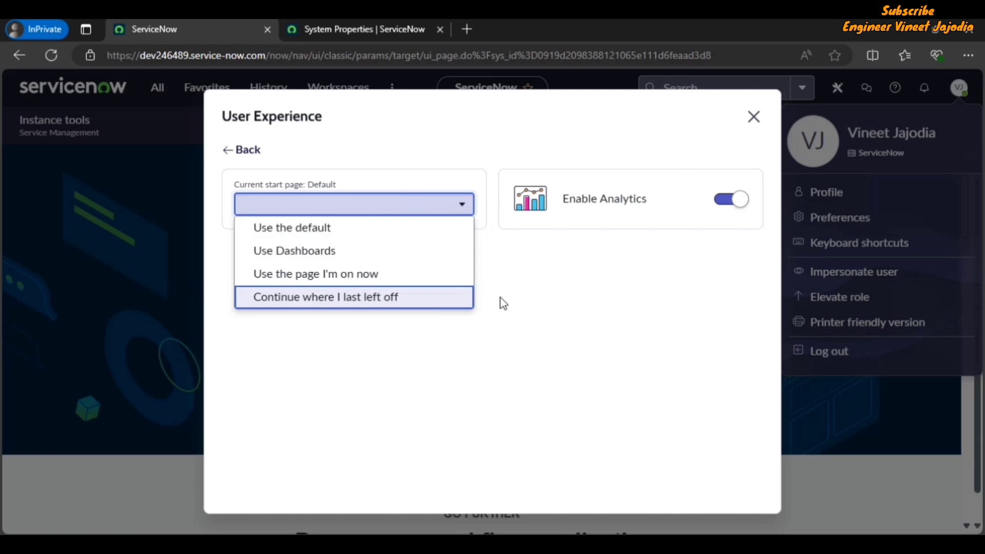
left_click(531, 280)
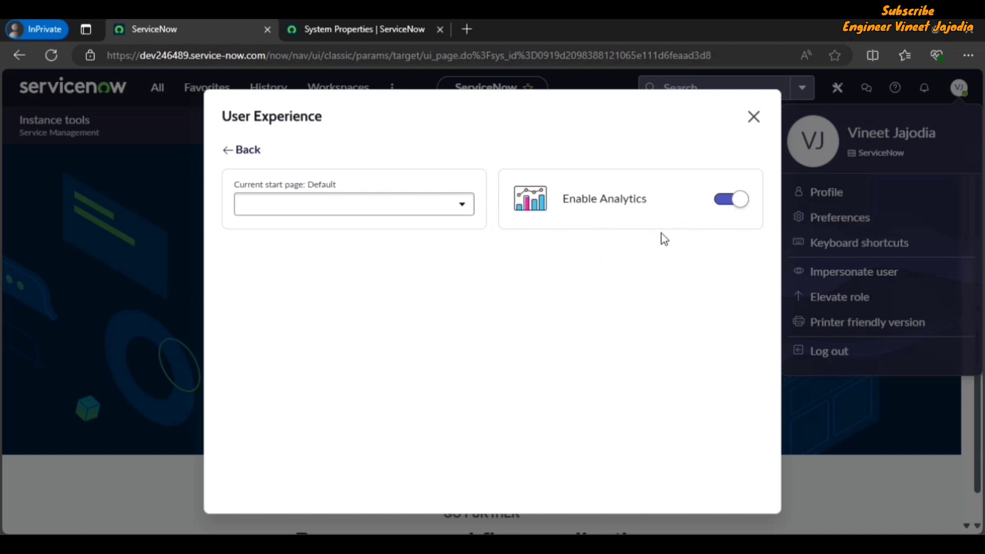
key("Escape")
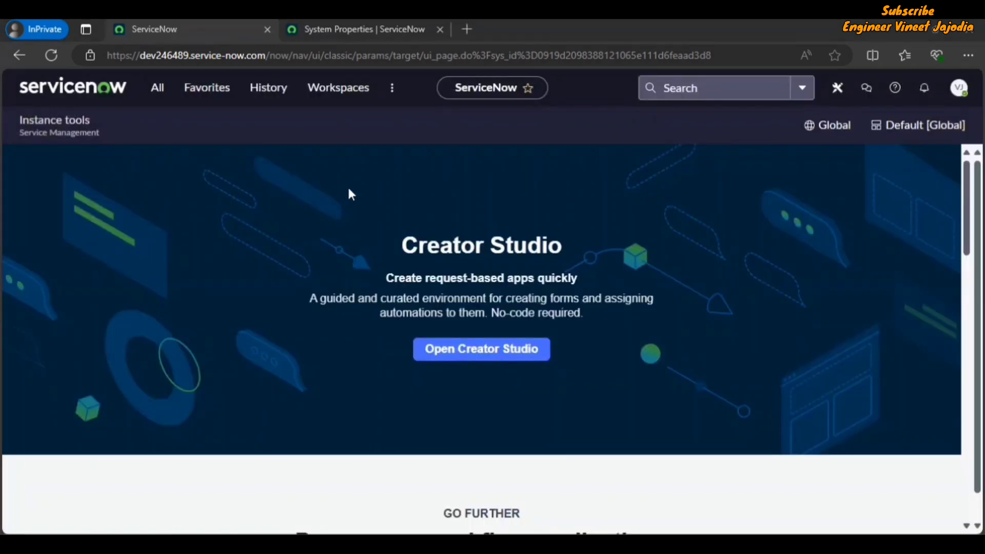
- Close the System Properties browser tab and start a new business rule from the System Definition Business Rules list
left_click(440, 29)
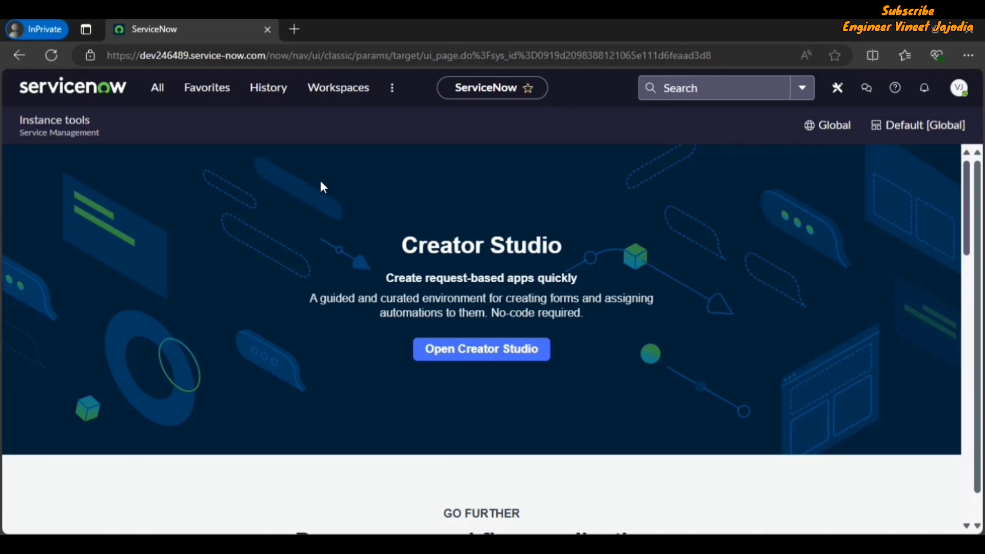
left_click(154, 94)
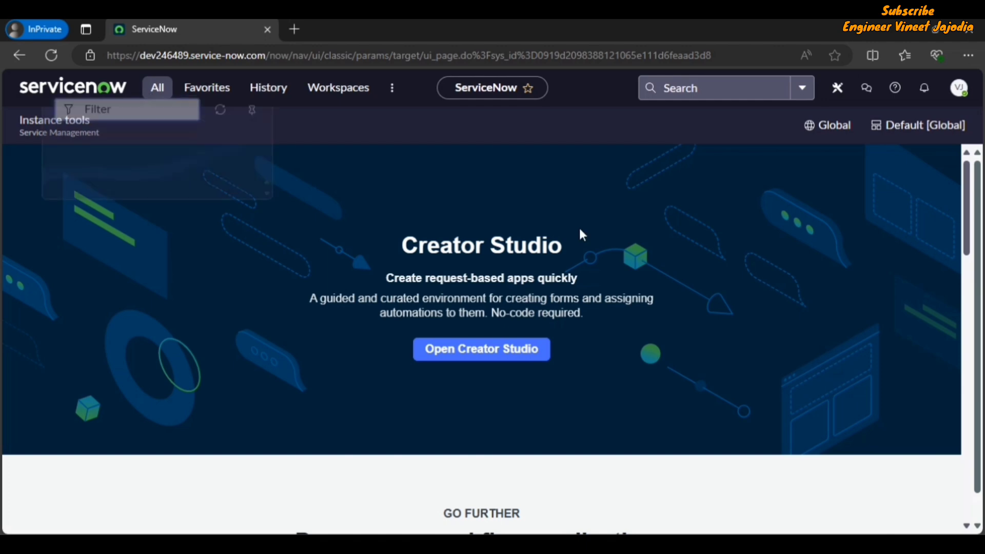
type("Bu")
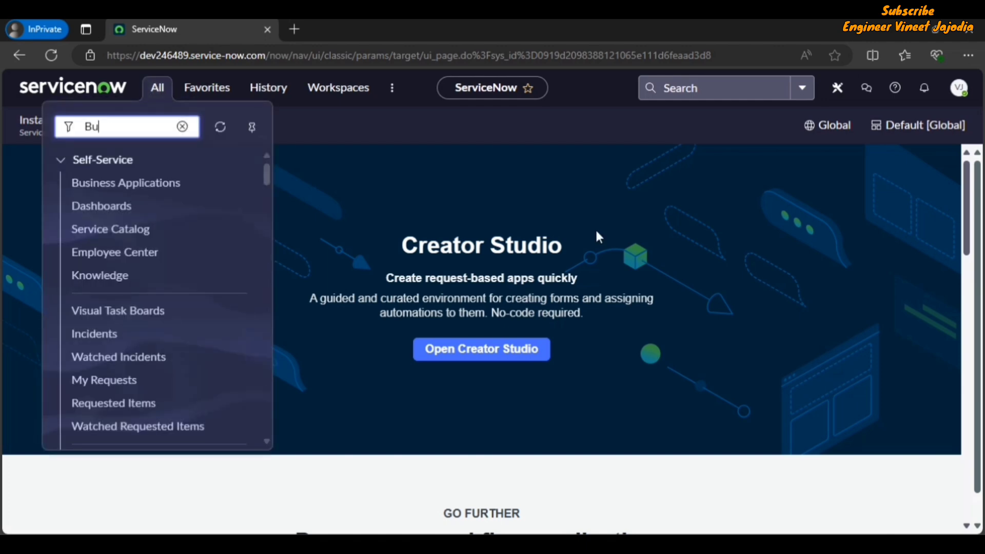
type("siness Rules")
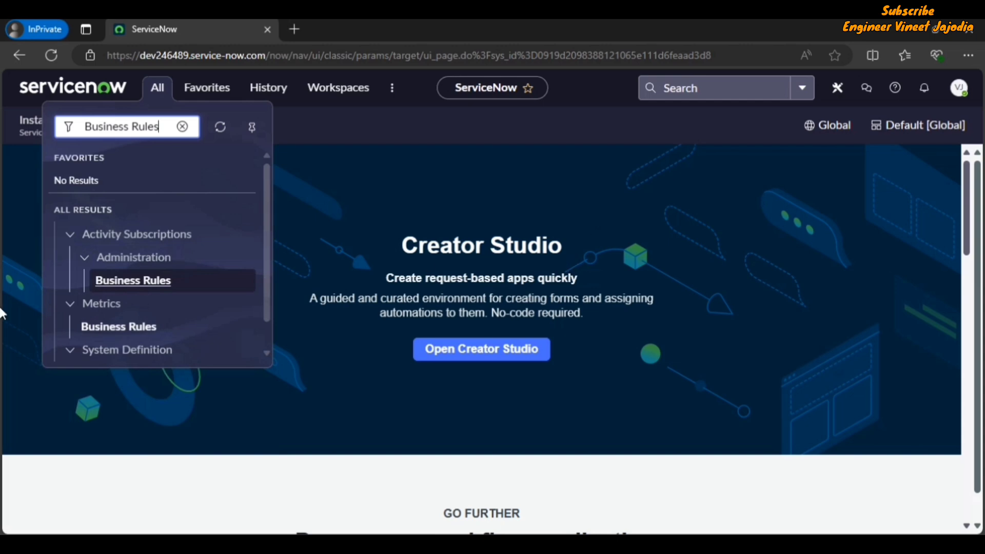
scroll(193, 265, "down", 1)
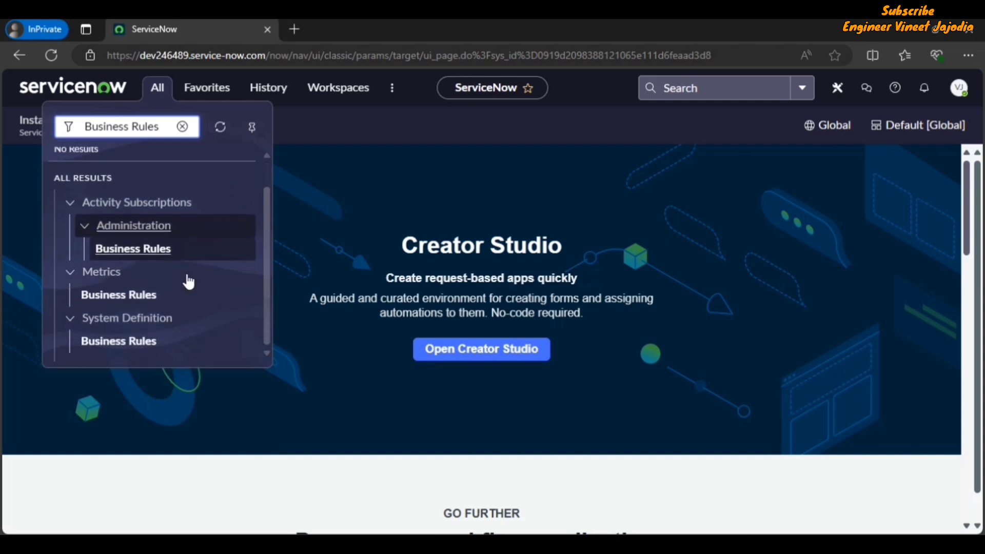
left_click(132, 349)
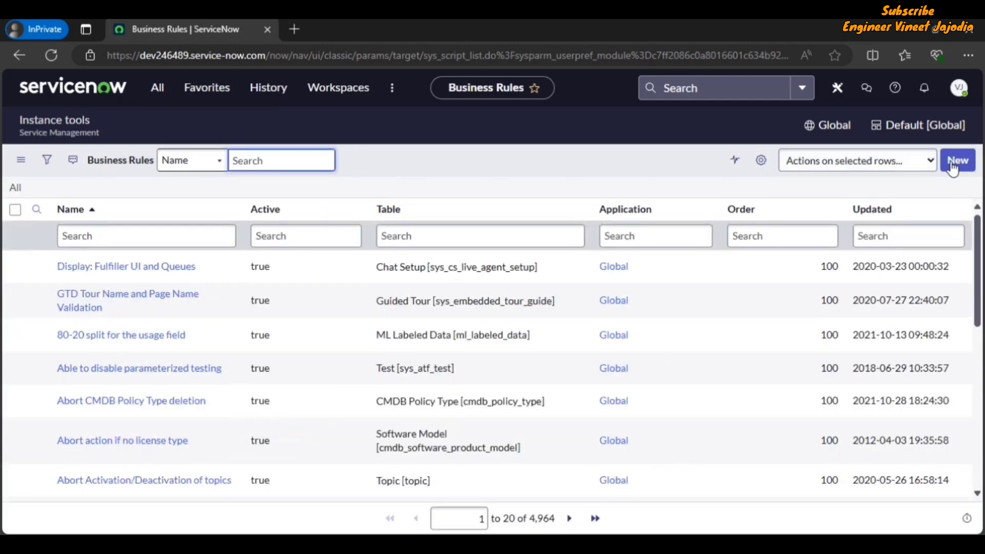
left_click(953, 165)
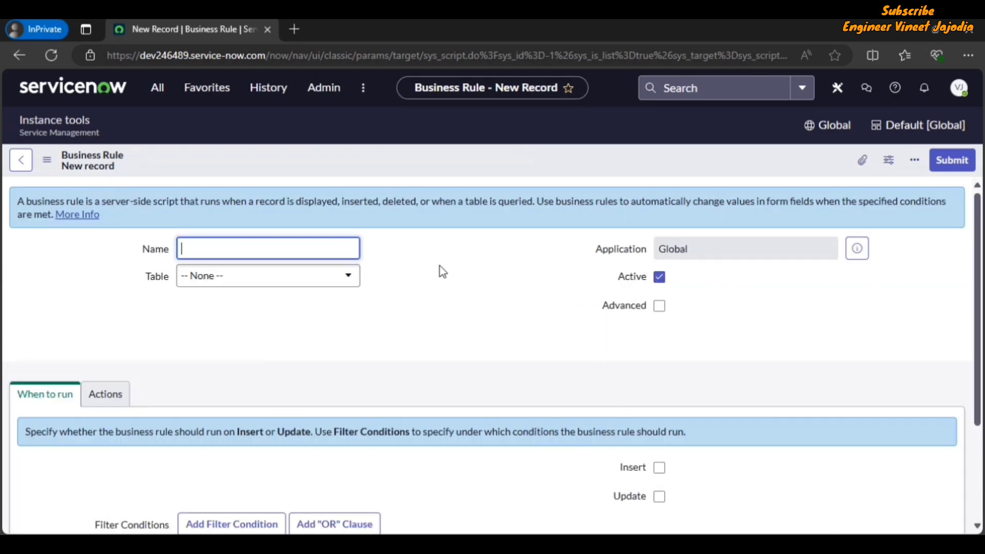
- Enable the Advanced option on the new business rule and show its advanced condition and script fields
scroll(472, 267, "down", 2)
scroll(564, 252, "up", 1)
left_click(665, 240)
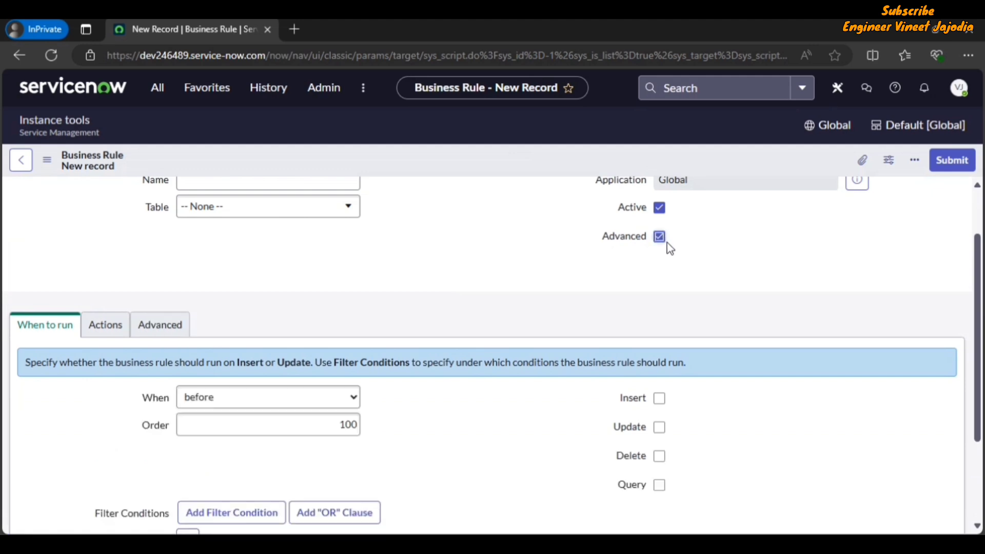
left_click(169, 326)
scroll(288, 277, "down", 2)
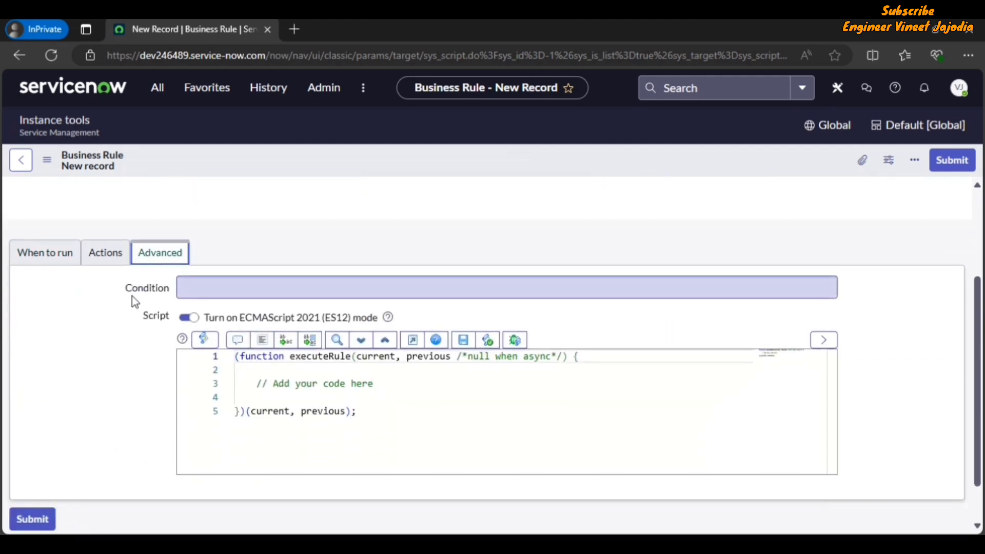
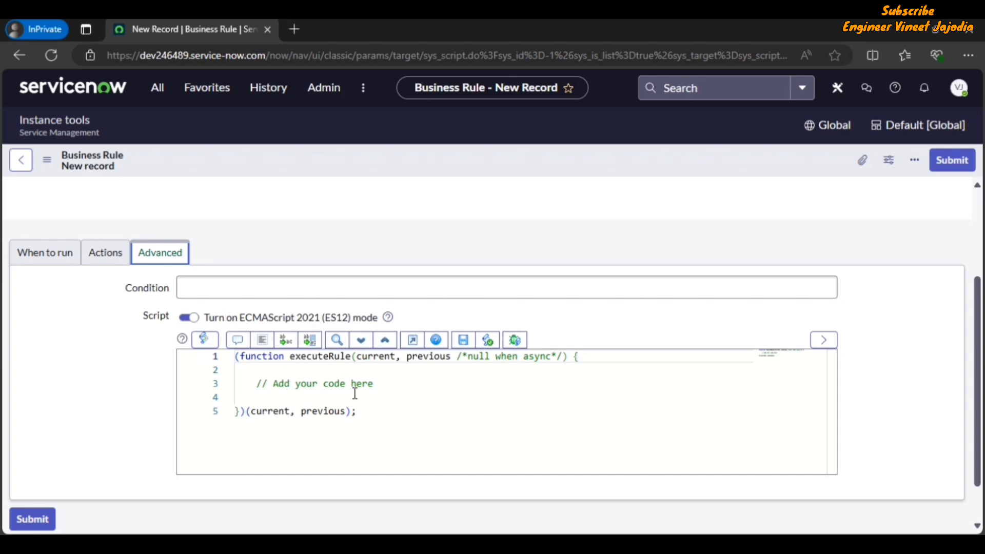
- Add a const userName declaration holding a first name as a string below the "Add your code here" comment in the script
left_click(376, 384)
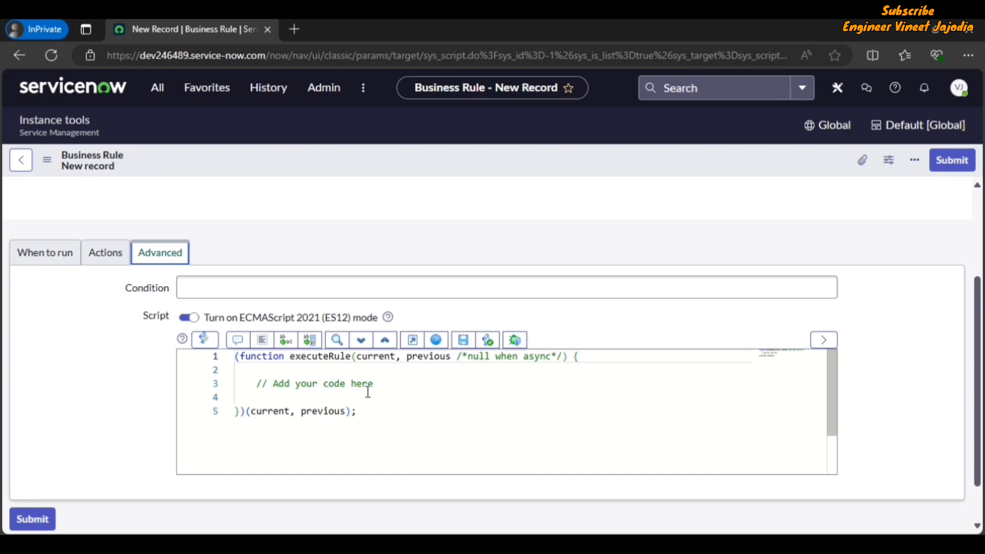
left_click(377, 384)
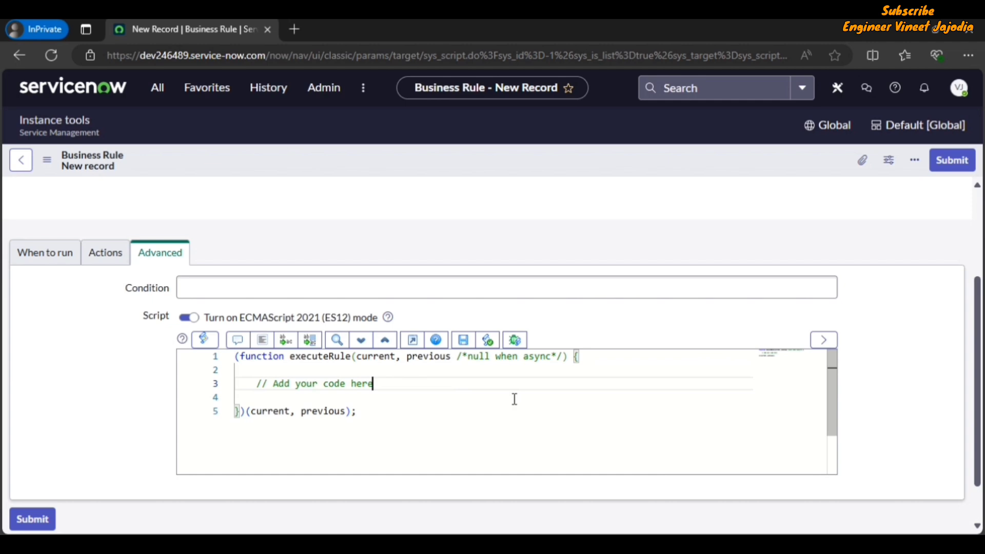
key("Return")
type("con")
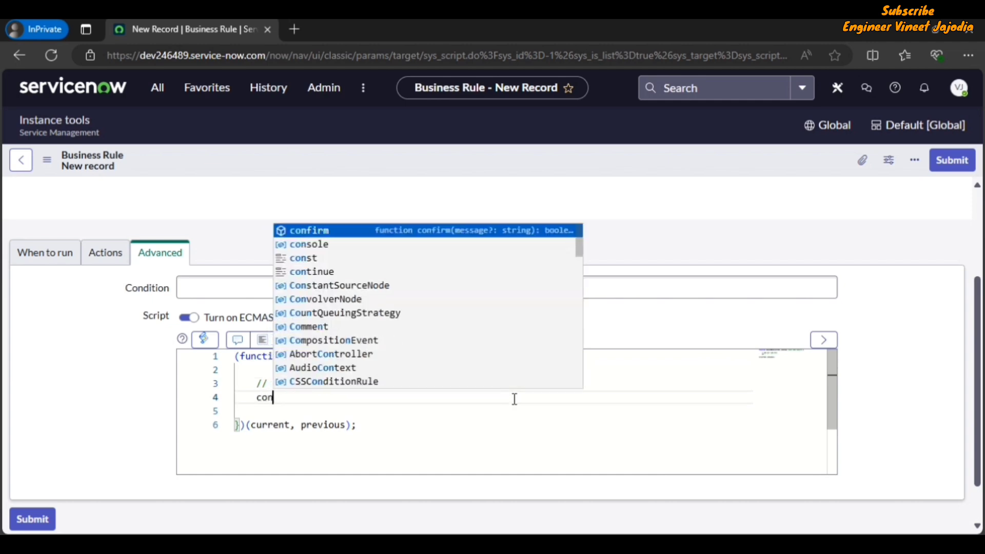
type("st user")
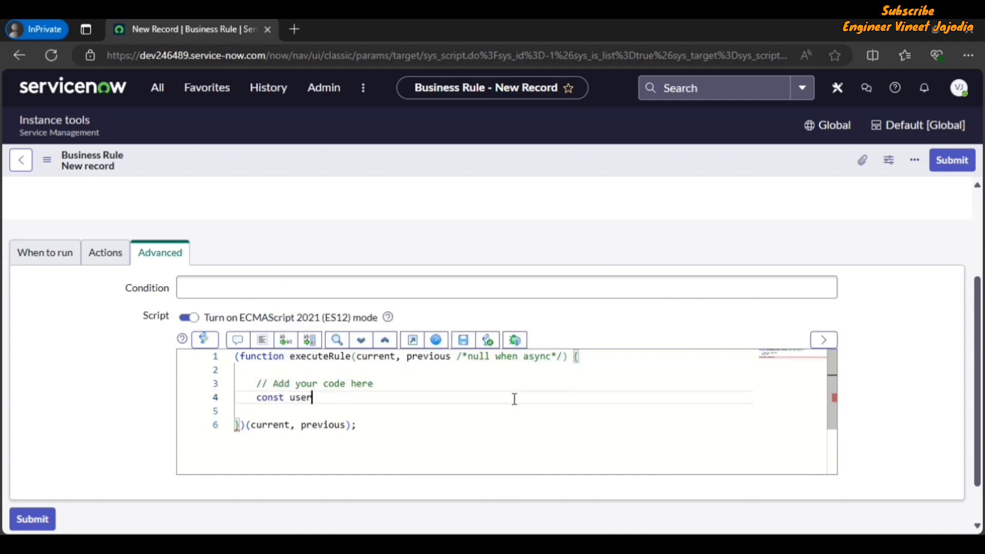
type("Name = \"Vinee")
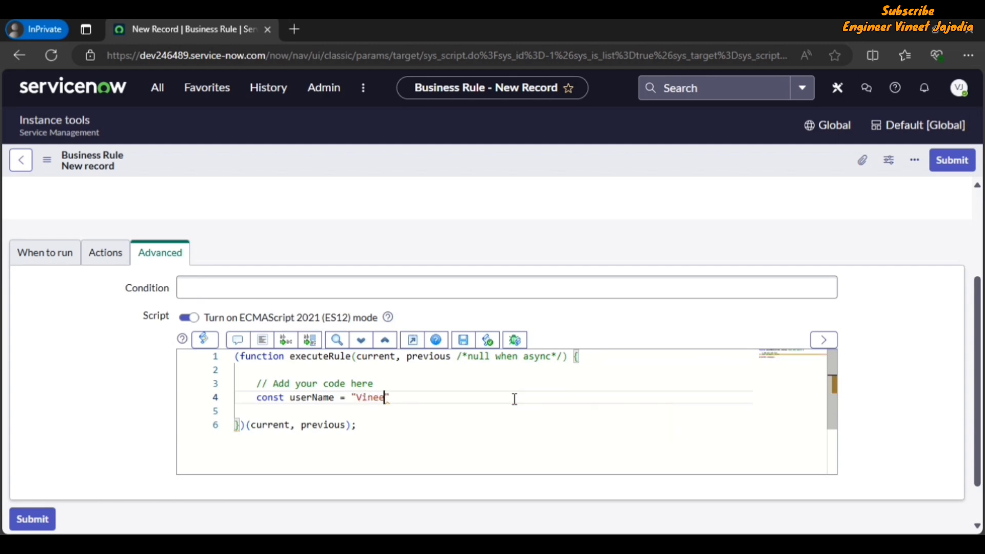
type("t\";")
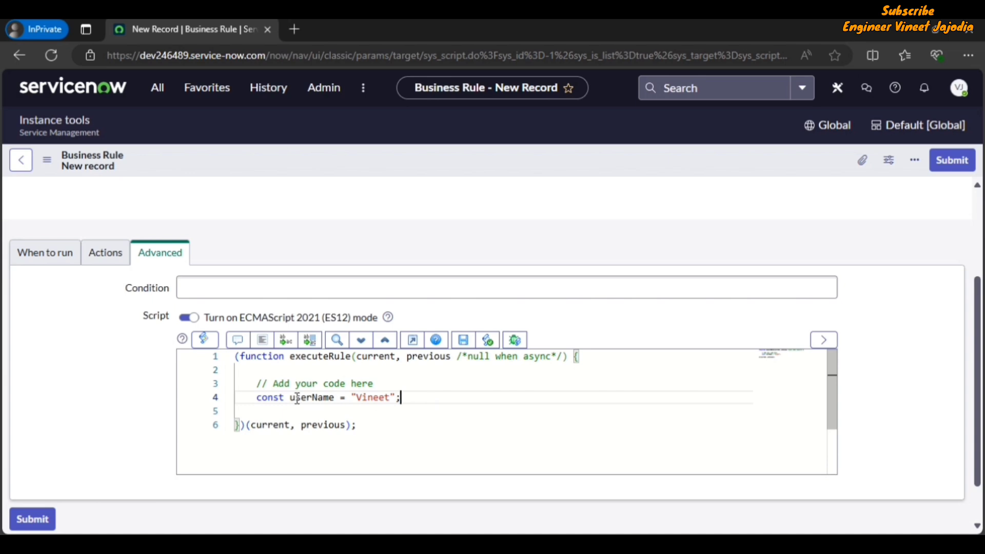
- Switch the script's ECMAScript 2021 (ES12) mode off and back on, and return to the home page without saving the rule
left_click(190, 321)
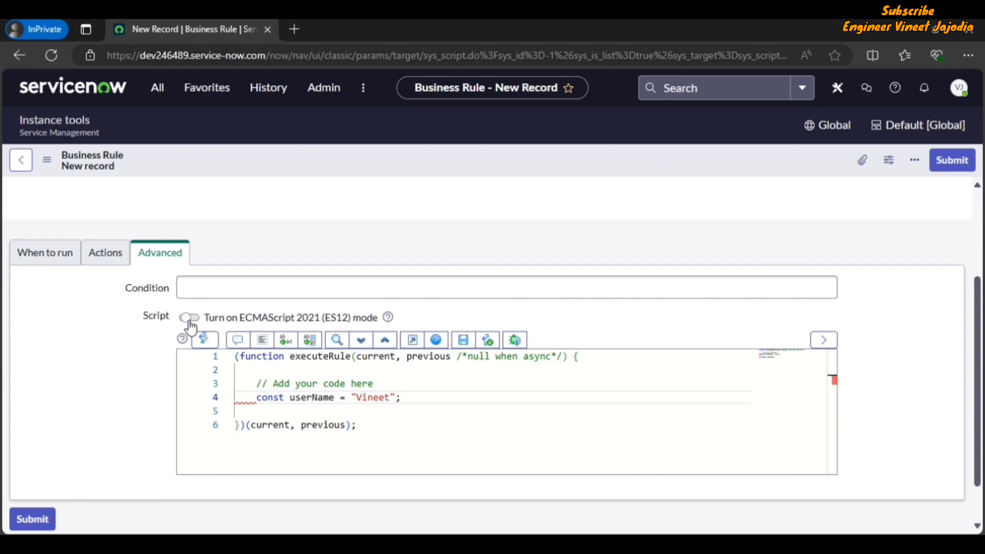
mouse_move(255, 403)
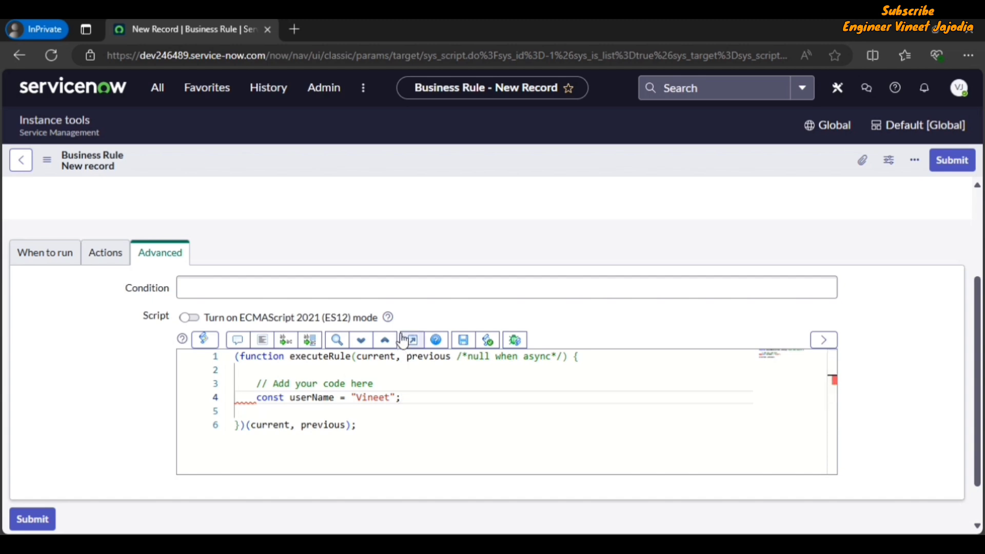
mouse_move(389, 319)
left_click(191, 318)
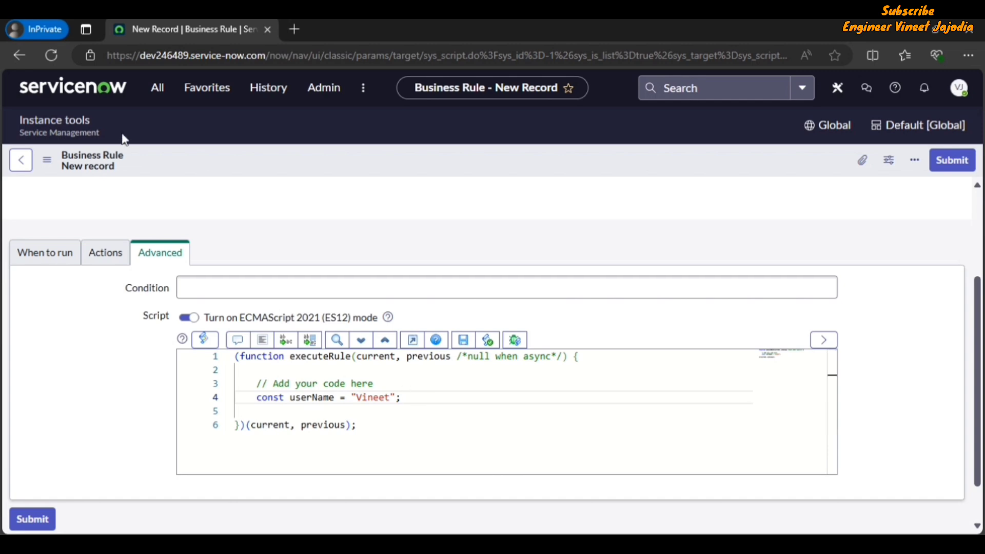
left_click(113, 93)
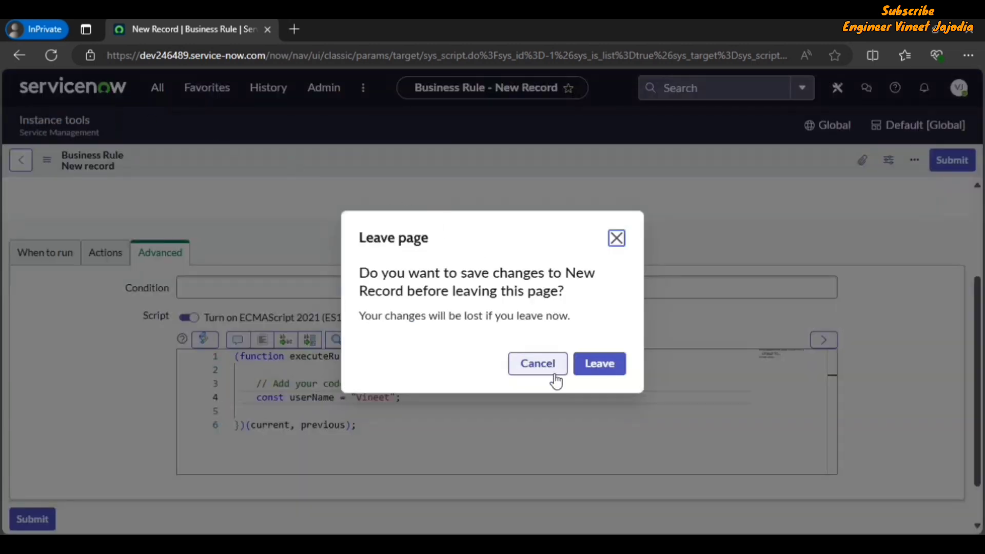
left_click(589, 378)
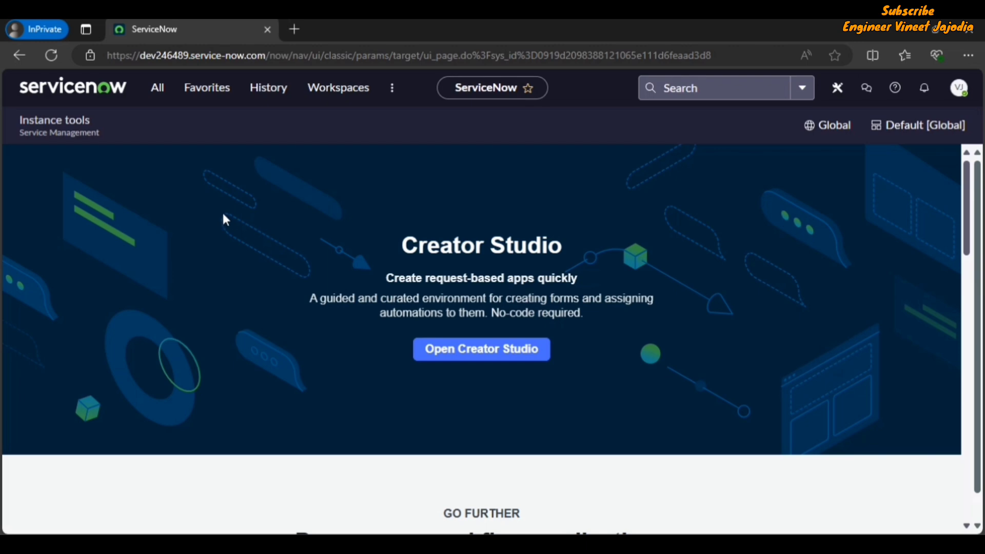
- Find the Portals module in the navigator, load its list in a new browser tab and open the Service Portal record
left_click(163, 94)
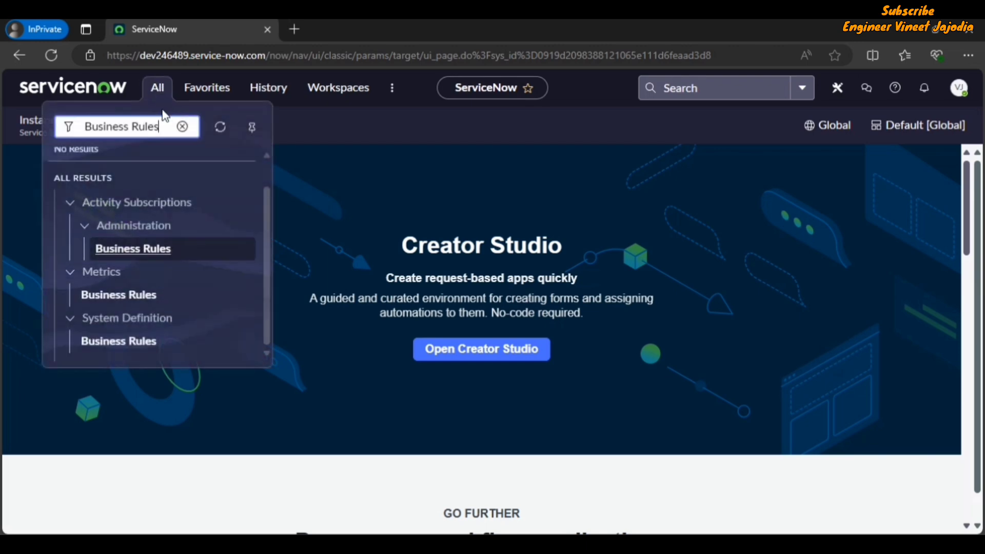
key("ctrl+a")
key("BackSpace")
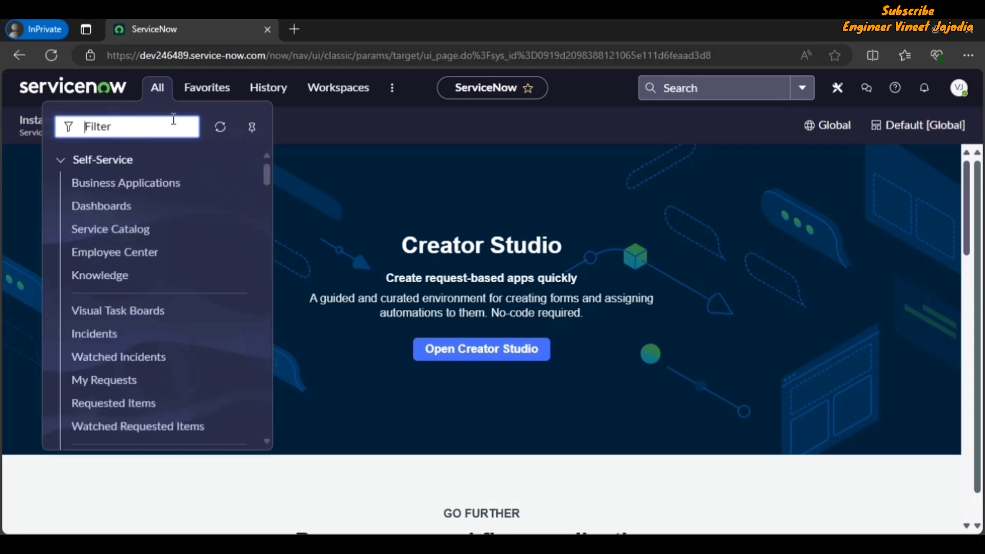
type("Portals")
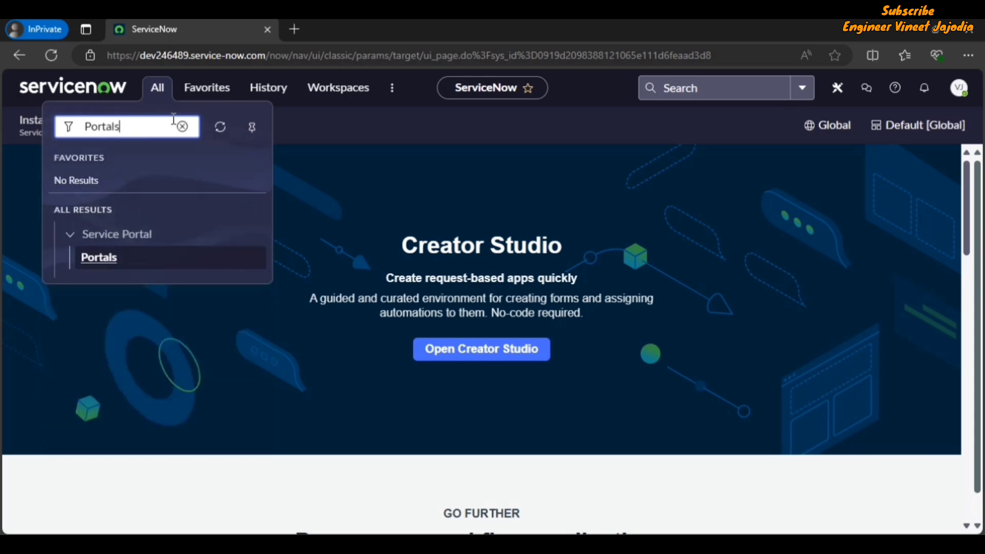
left_click(125, 261, "ctrl")
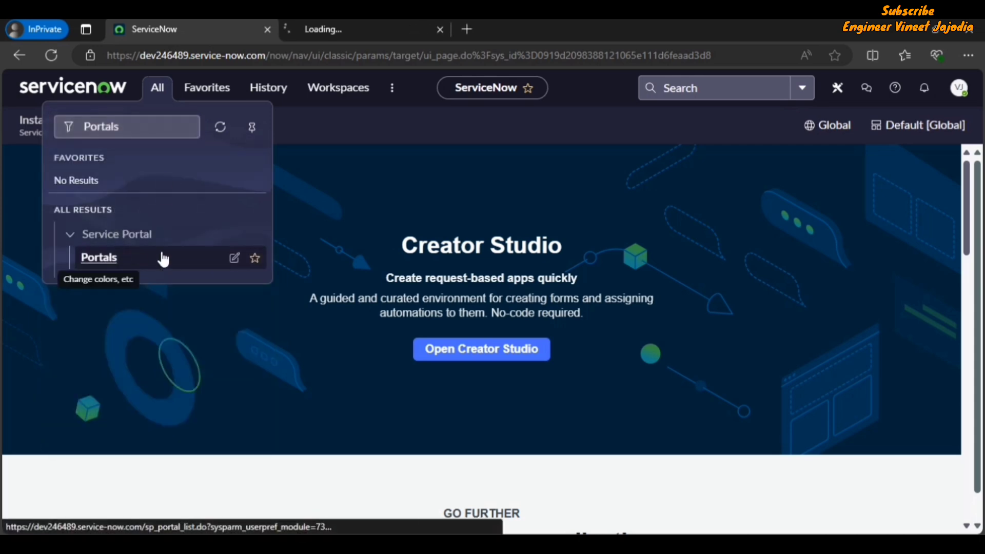
left_click(333, 28)
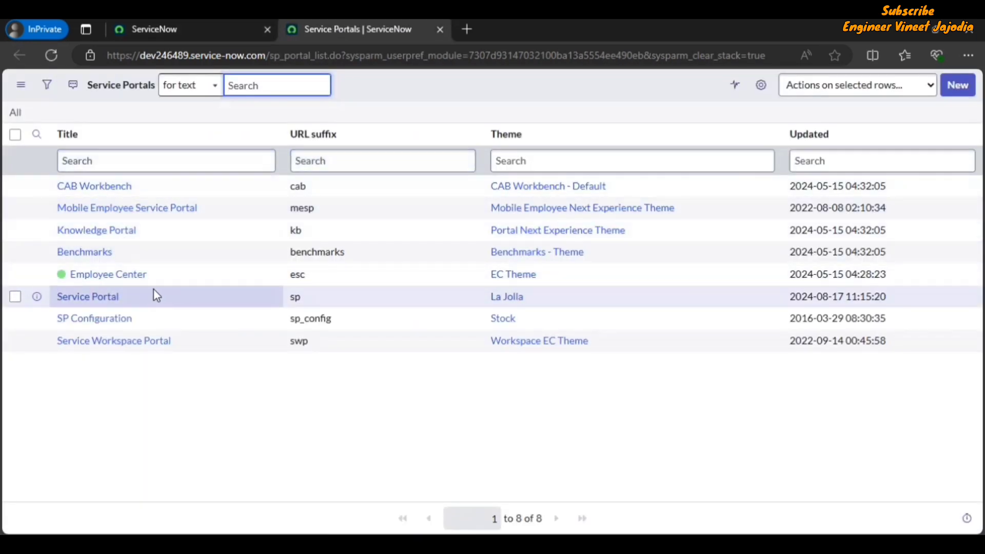
left_click(101, 303)
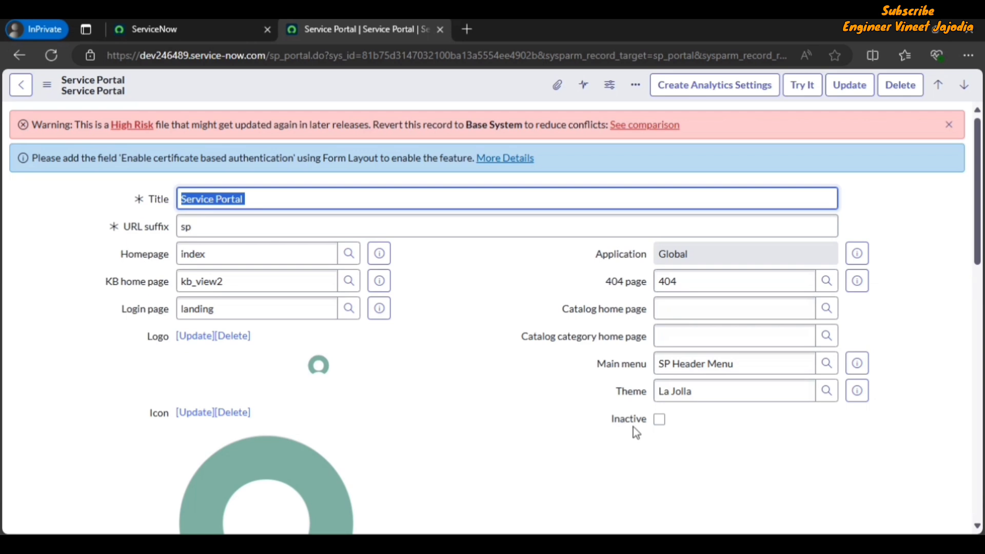
- Mark the Service Portal record as inactive with Employee Center as its alternate portal, and save the record
left_click(660, 419)
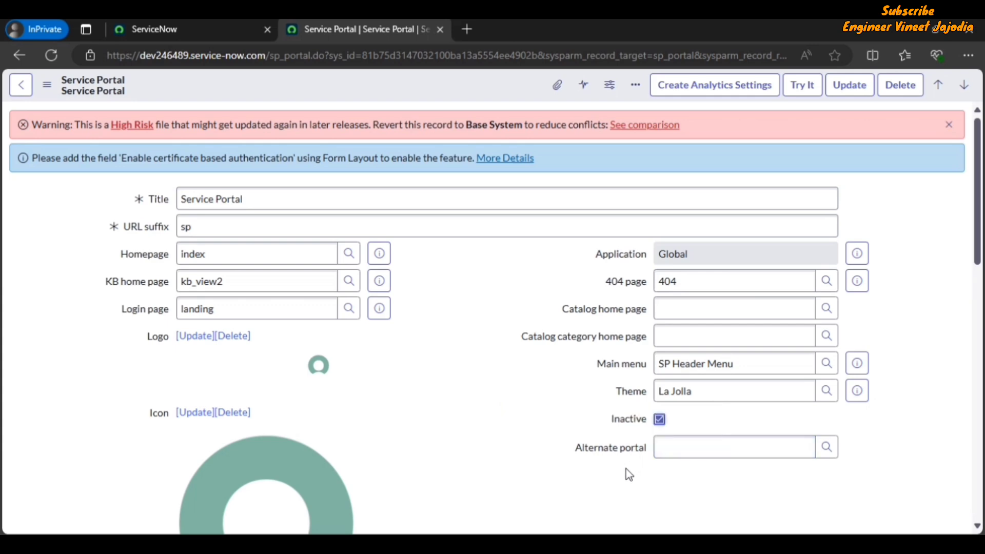
scroll(974, 347, "down", 2)
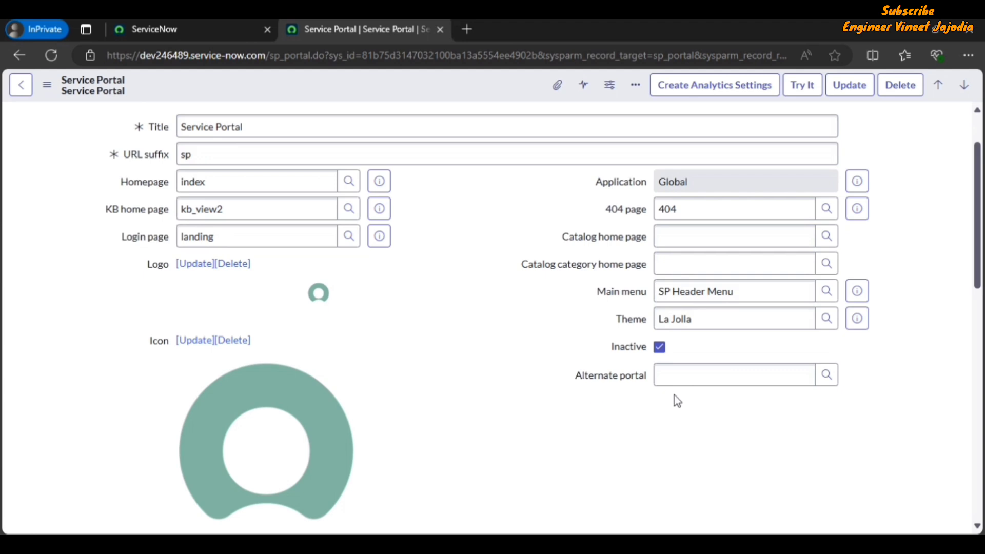
left_click(678, 375)
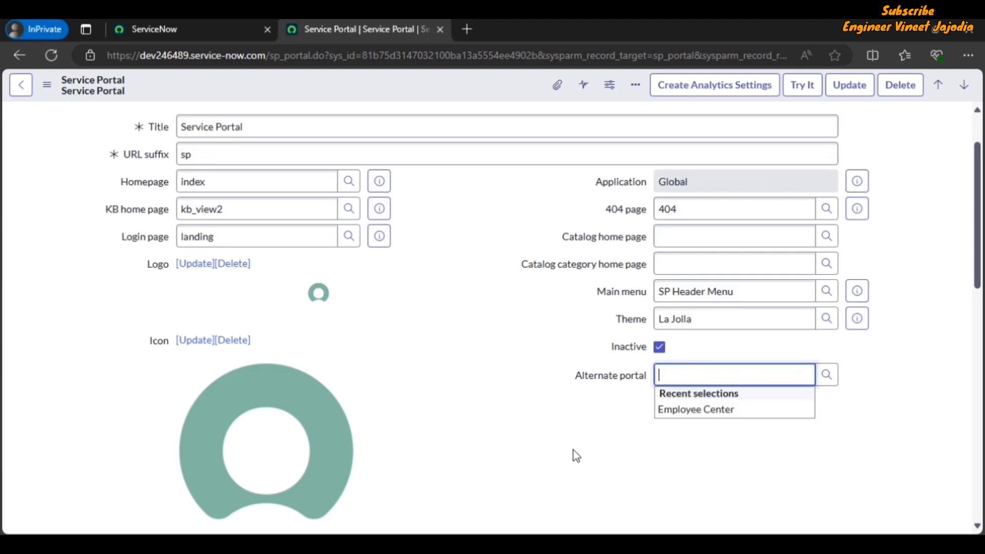
type("Employee Center")
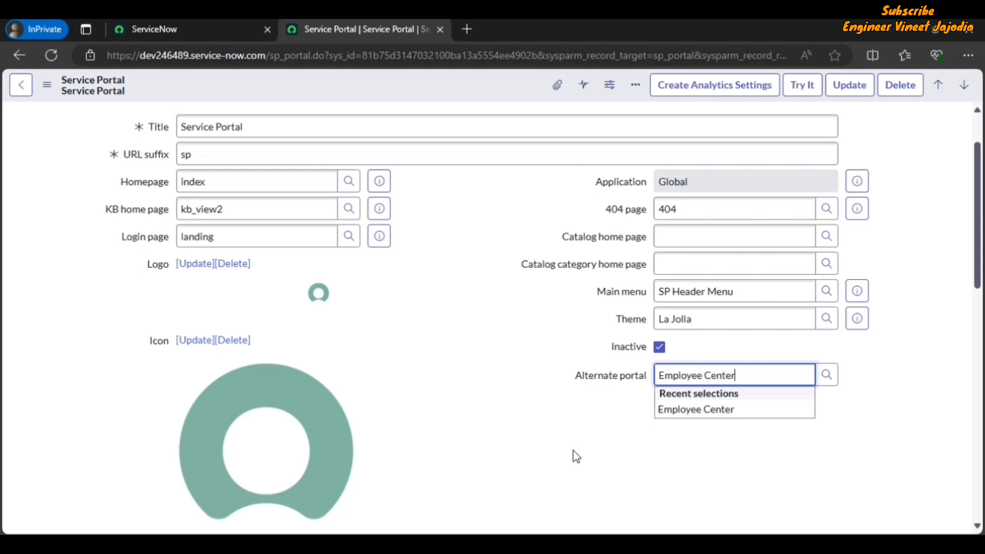
left_click(711, 412)
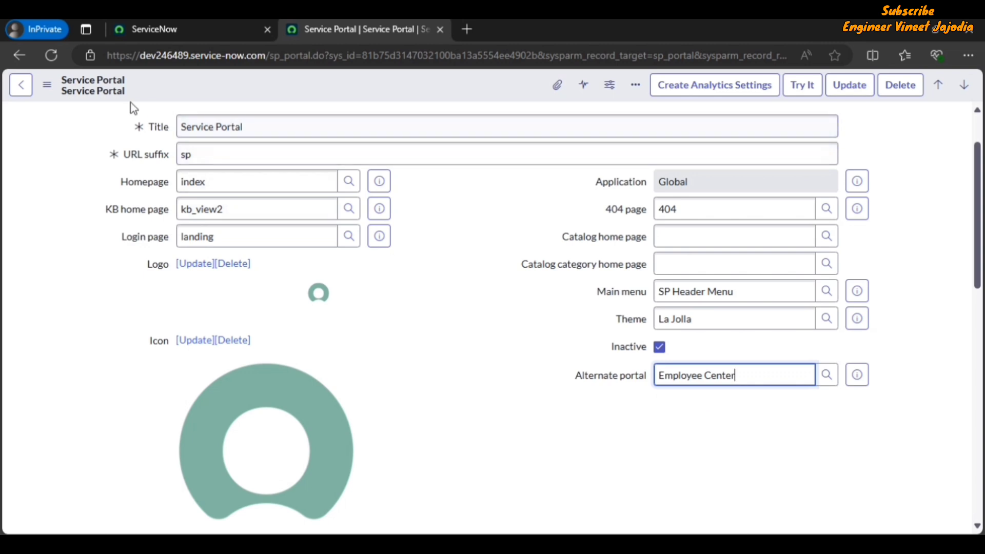
left_click(47, 90)
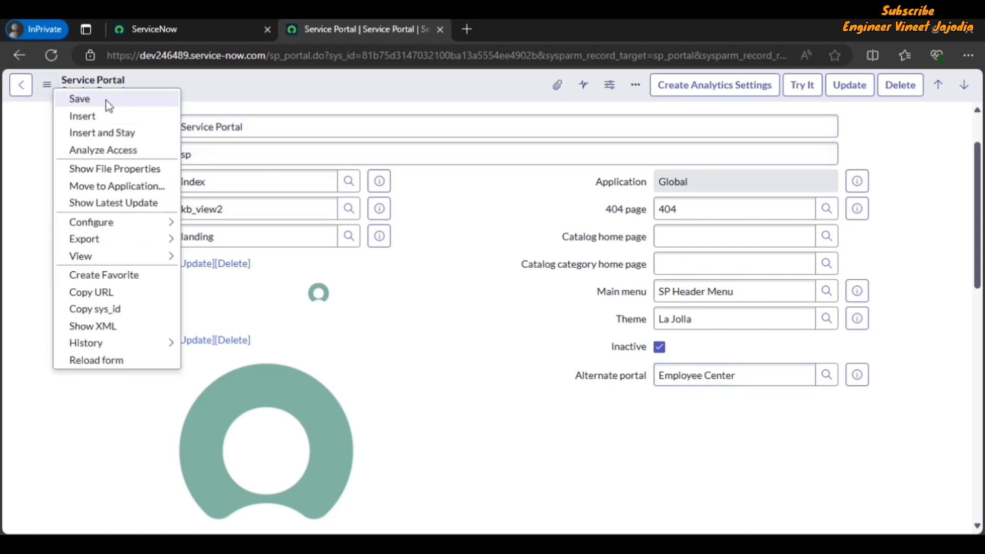
key("Return")
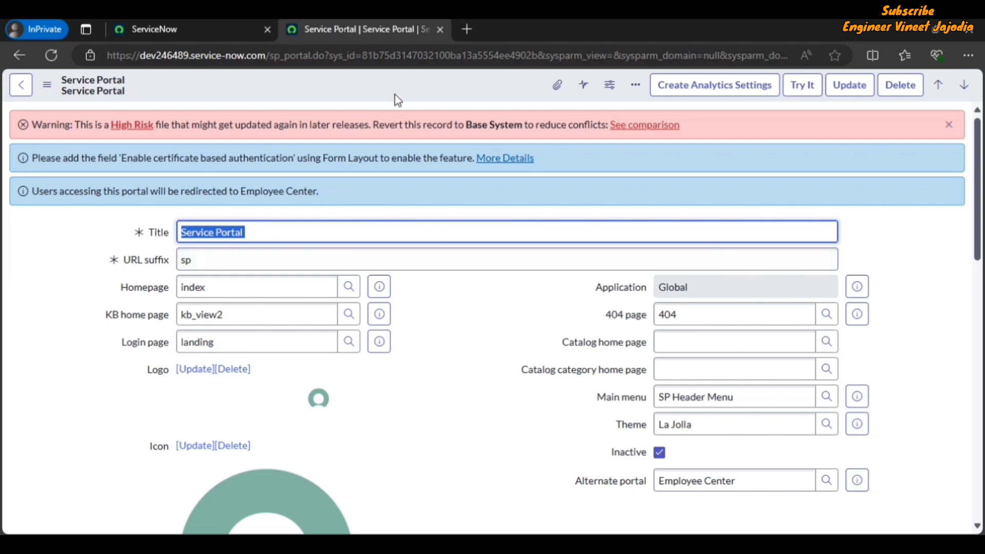
- Duplicate the Service Portal record's browser tab, load the instance's /sp address in the copy, and dismiss the redirect notice
right_click(377, 31)
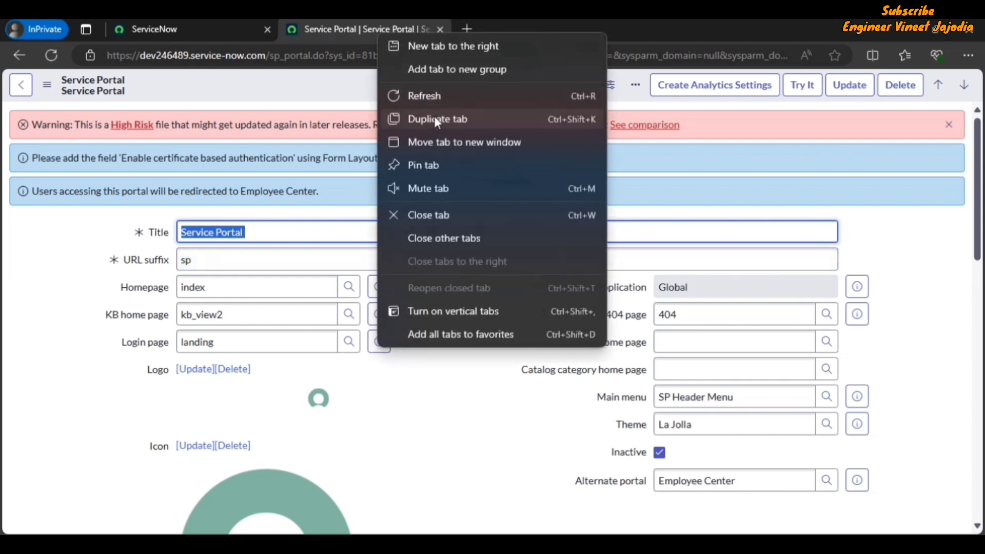
left_click(434, 119)
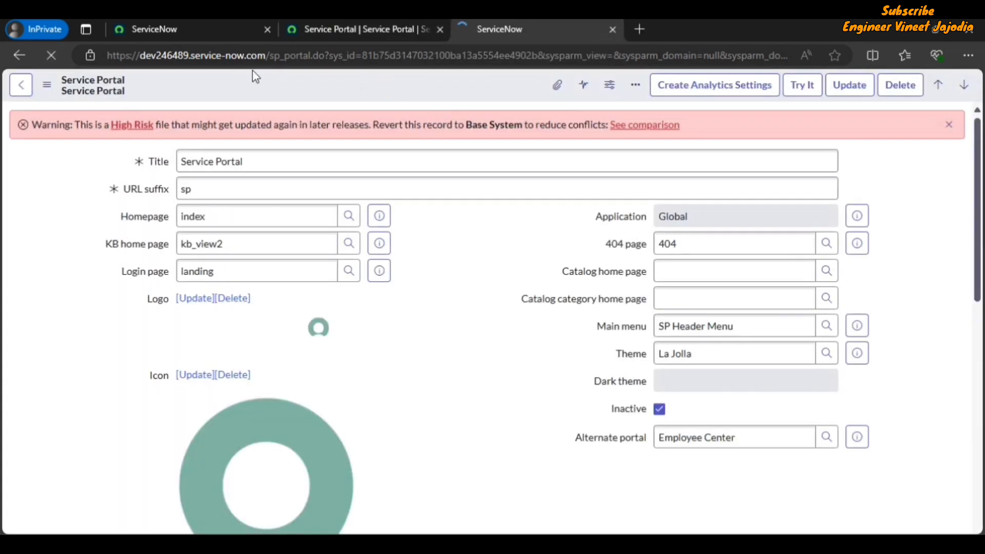
left_click_drag(270, 55, 545, 55)
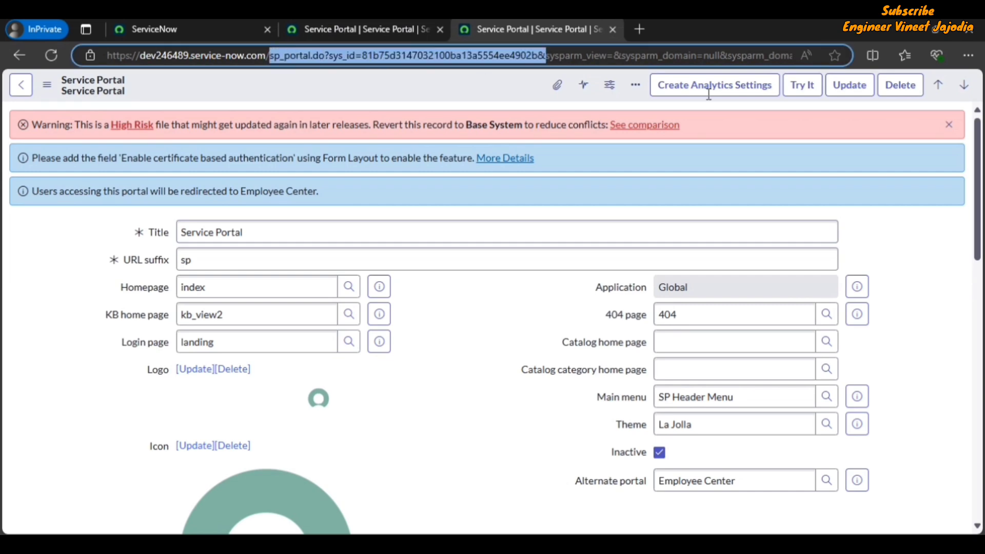
left_click_drag(708, 94, 790, 55)
key("BackSpace")
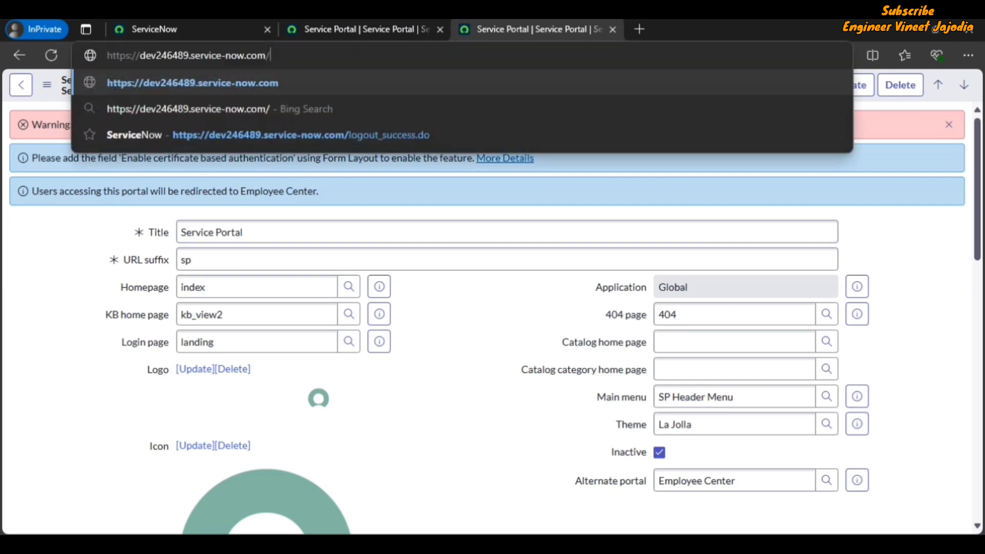
type("sp")
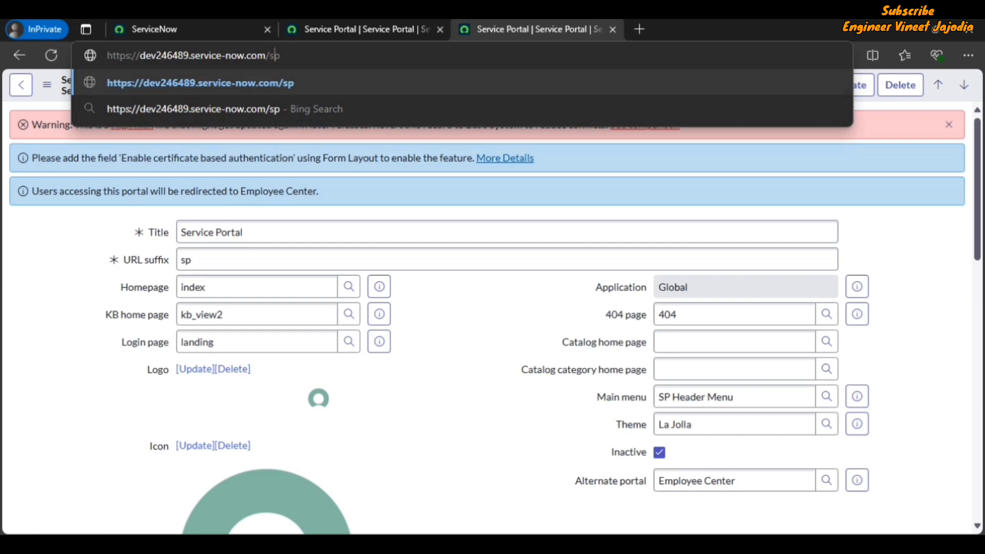
key("Return")
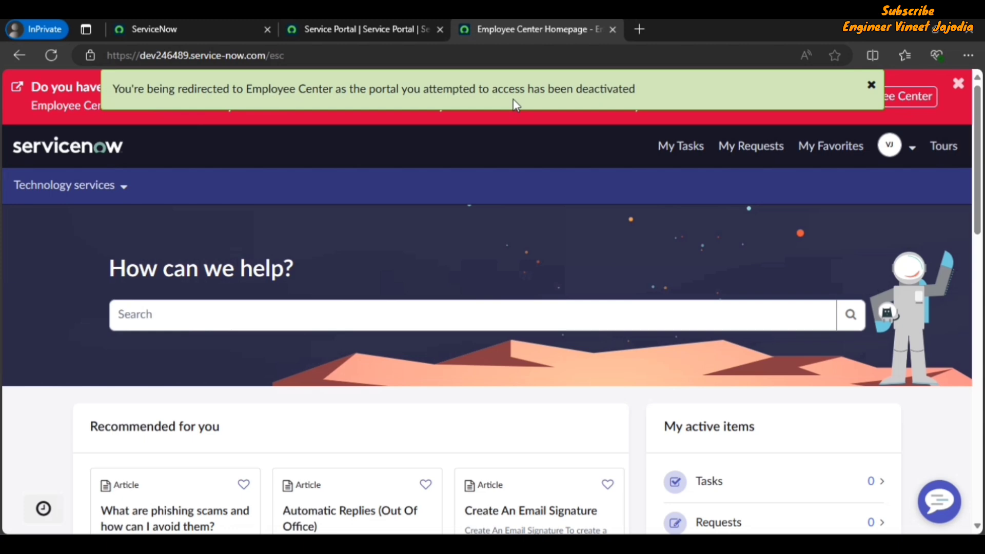
left_click(871, 84)
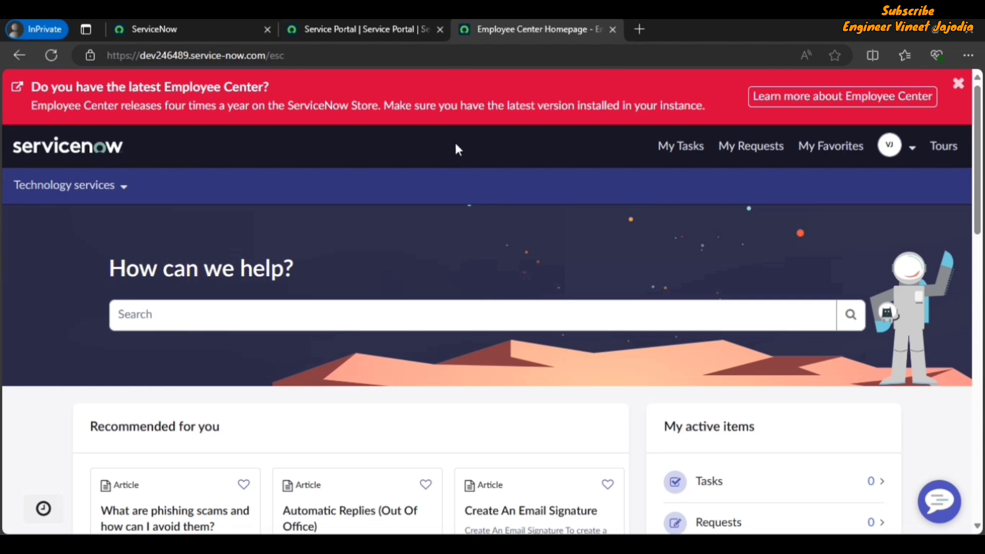
- Return to the Service Portal record and review its redirect notice, Inactive setting and Alternate portal field
left_click(374, 28)
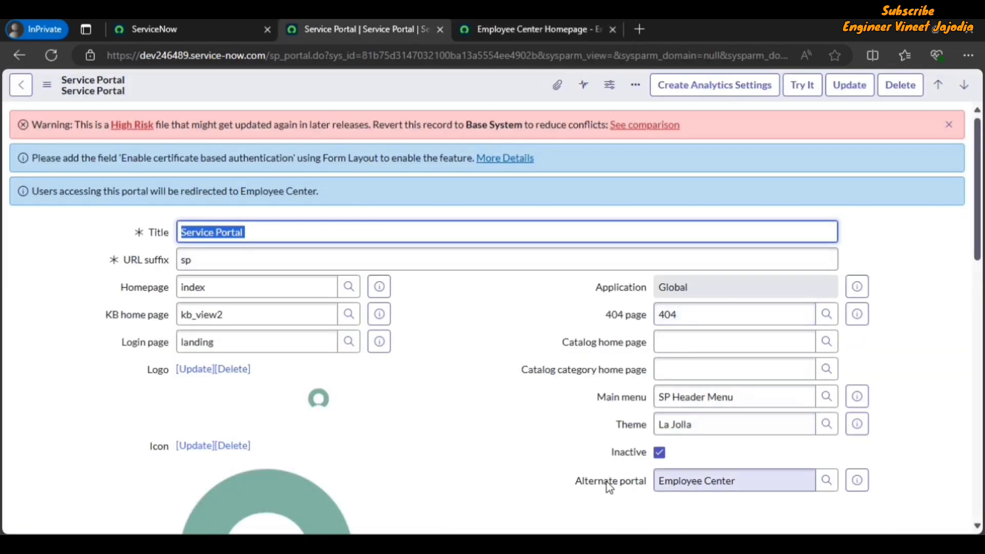
left_click(465, 339)
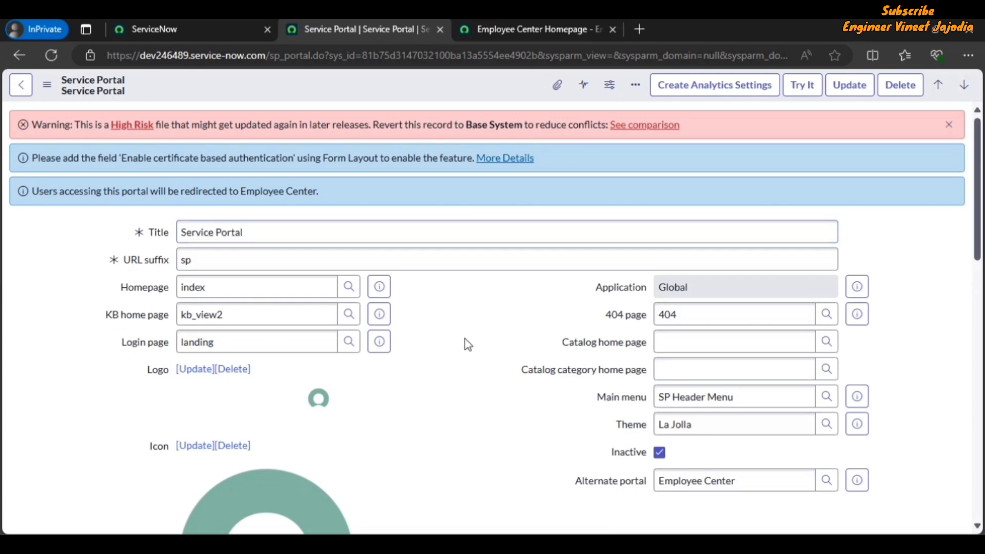
scroll(479, 306, "down", 3)
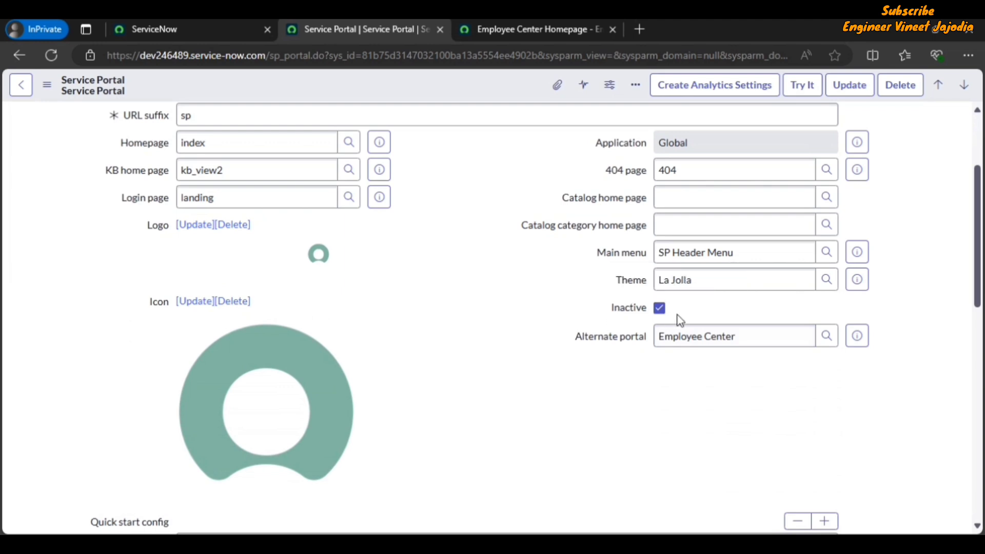
scroll(519, 305, "up", 3)
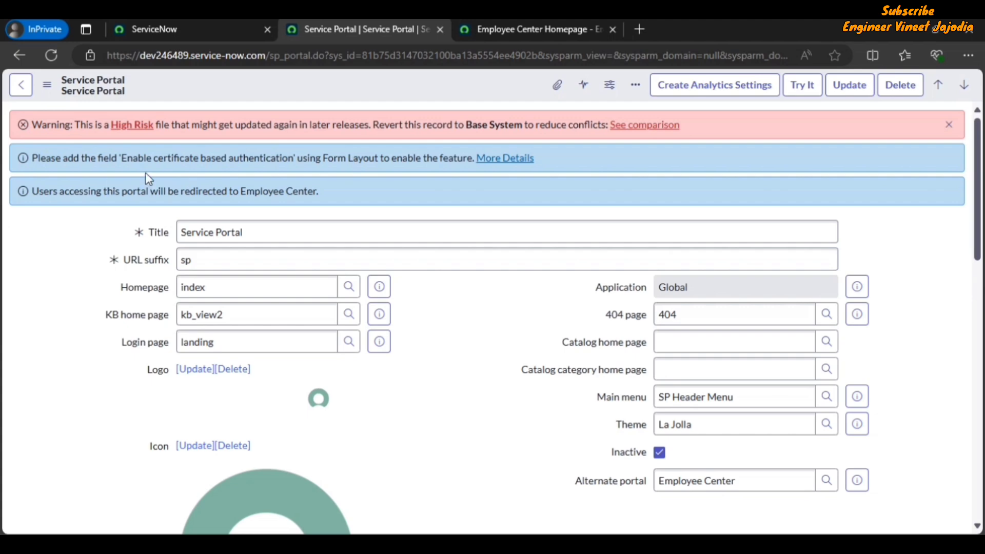
scroll(540, 340, "down", 3)
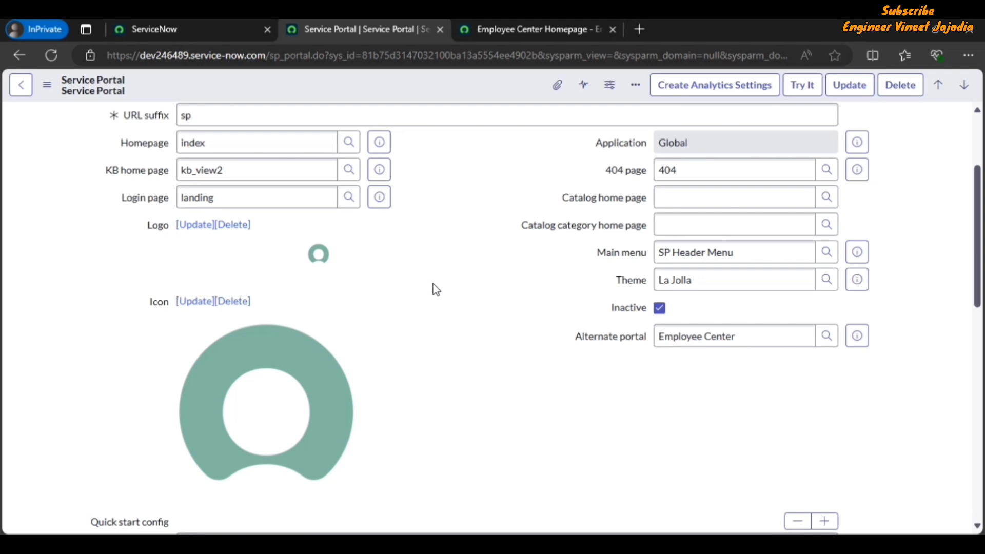
scroll(457, 291, "up", 3)
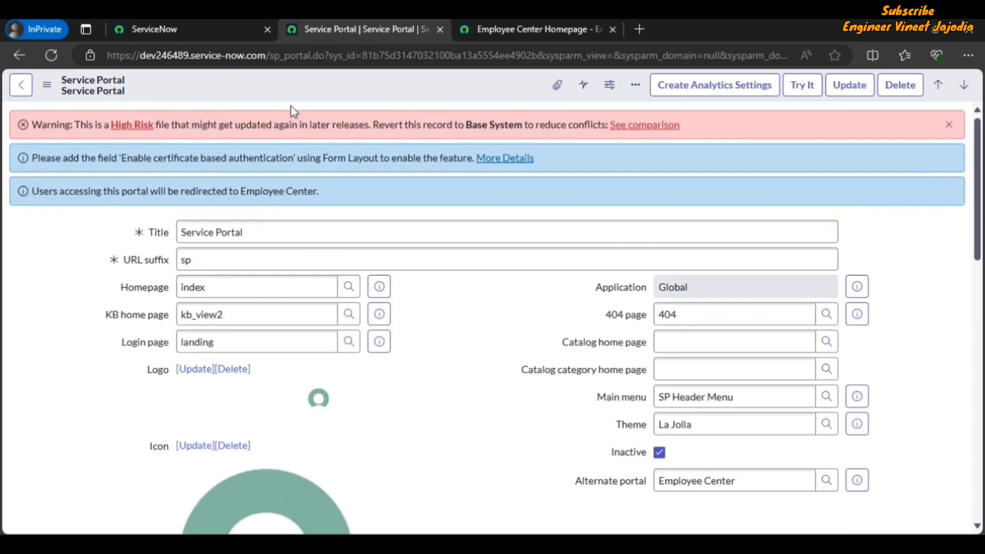
- Return to the ServiceNow home page and close the Service Portal record and Employee Center browser tabs
left_click(184, 26)
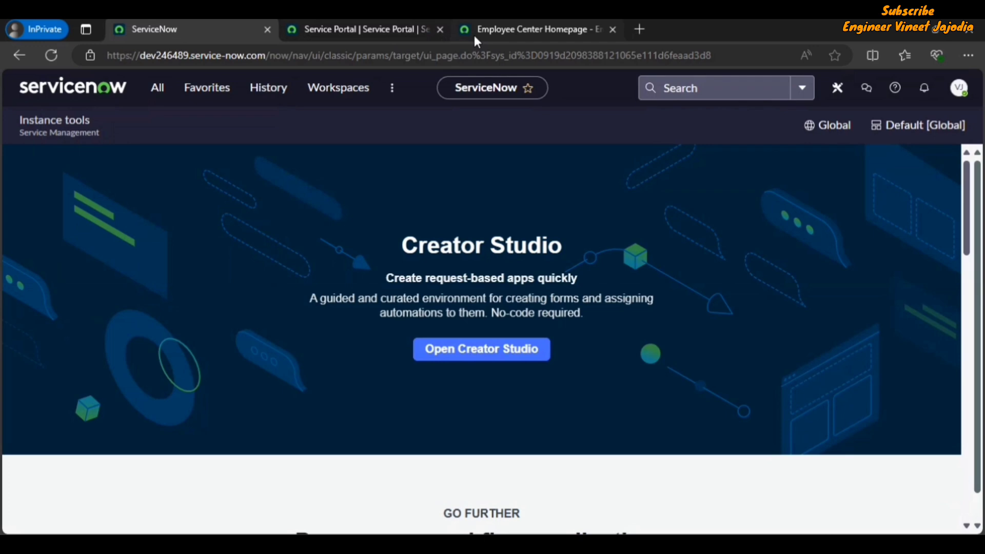
left_click(439, 29)
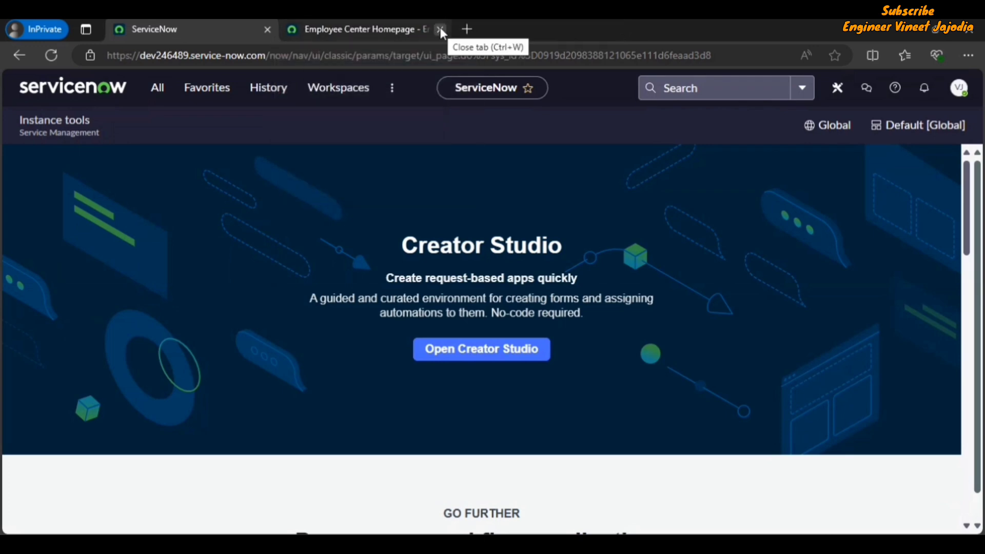
left_click(439, 29)
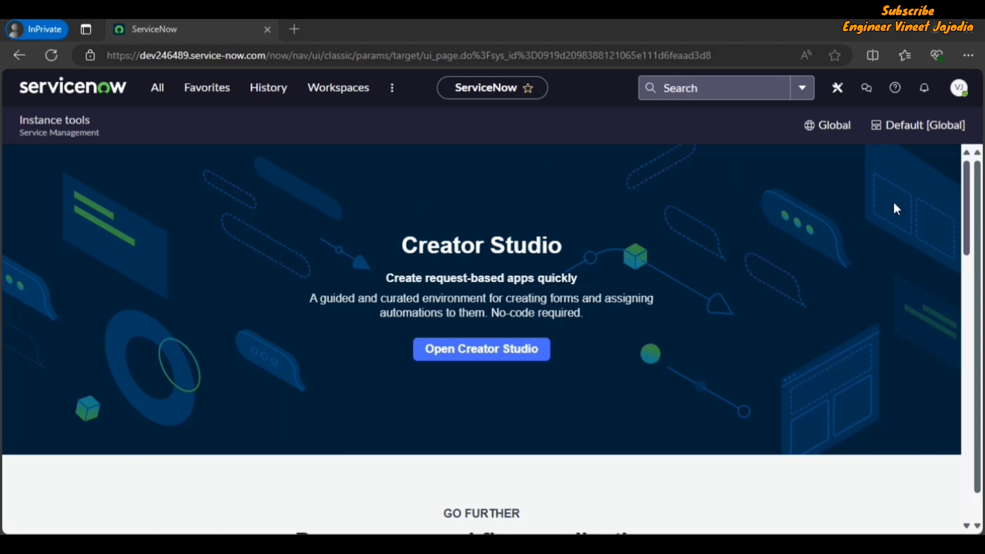
- Elevate the current user's role to security_admin
left_click(959, 90)
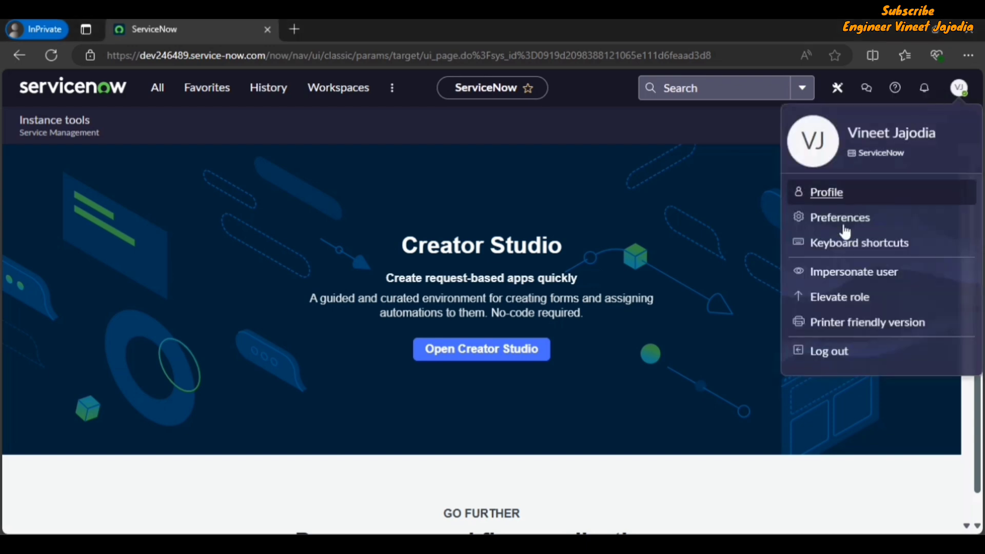
left_click(843, 296)
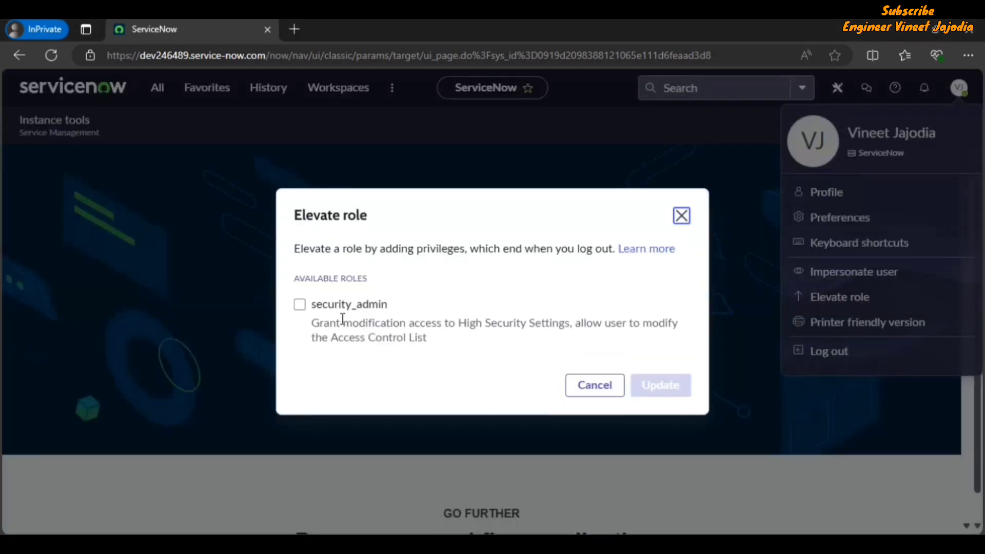
left_click(299, 305)
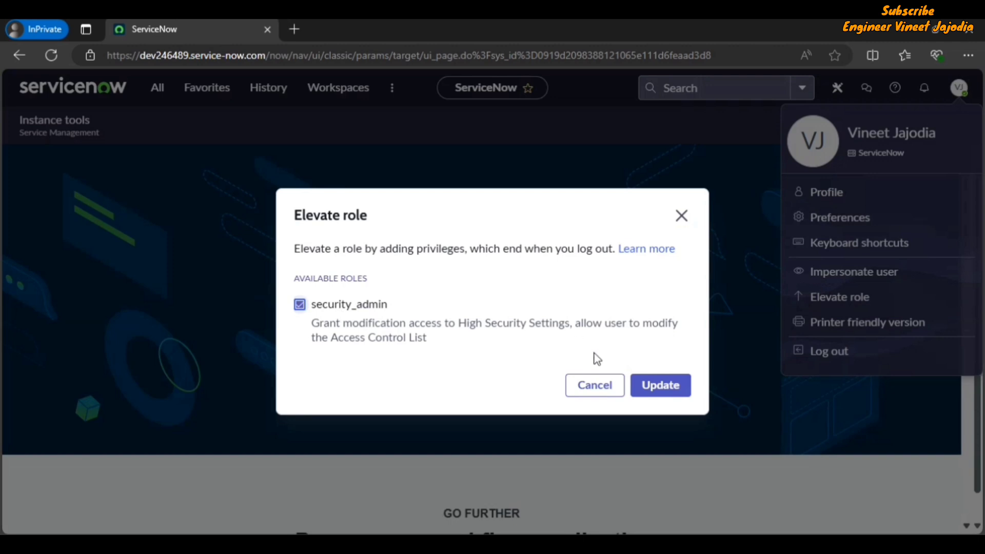
left_click(666, 384)
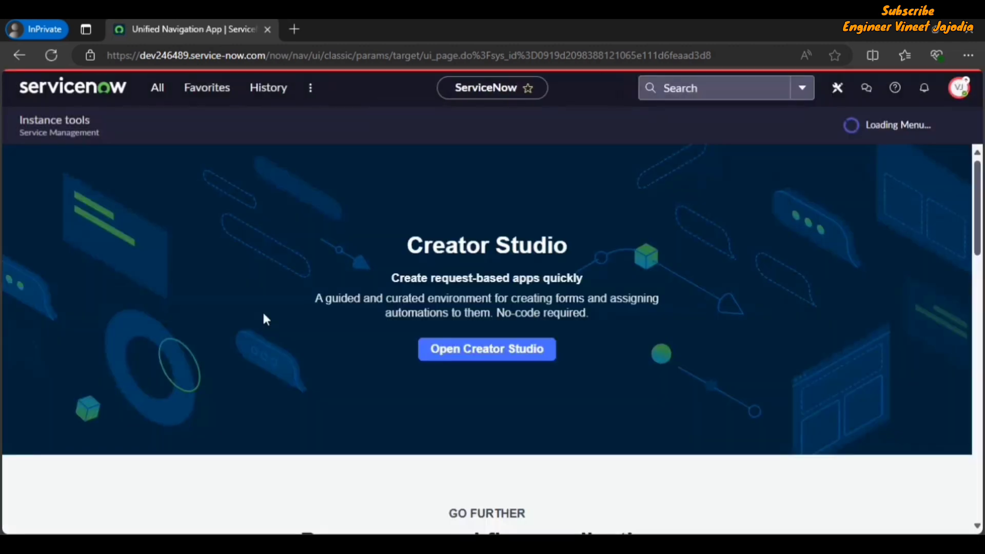
- Find the Access Control (ACL) module in the navigator by filtering for "Access Control", and open its list
left_click(159, 98)
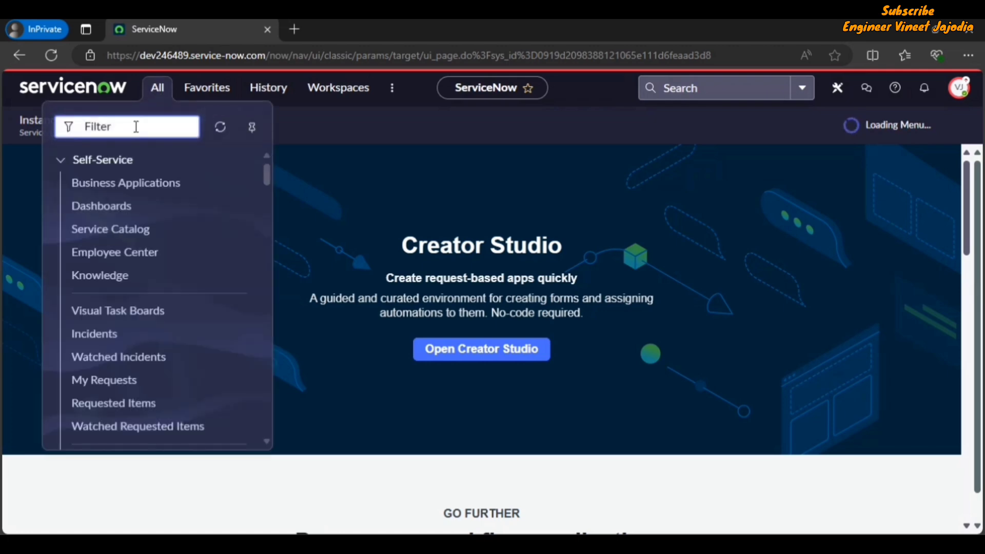
type("Ac")
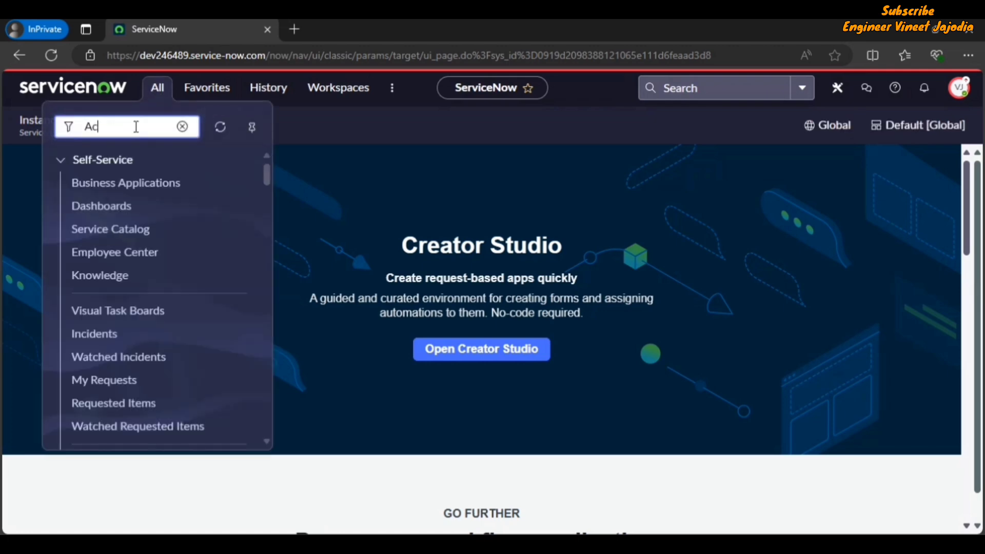
type("cess Contro")
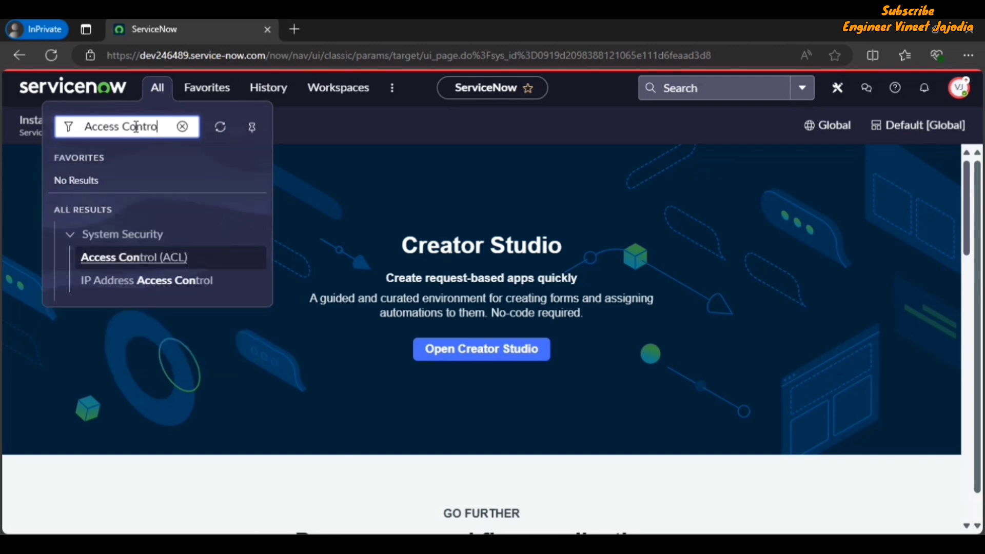
type("l")
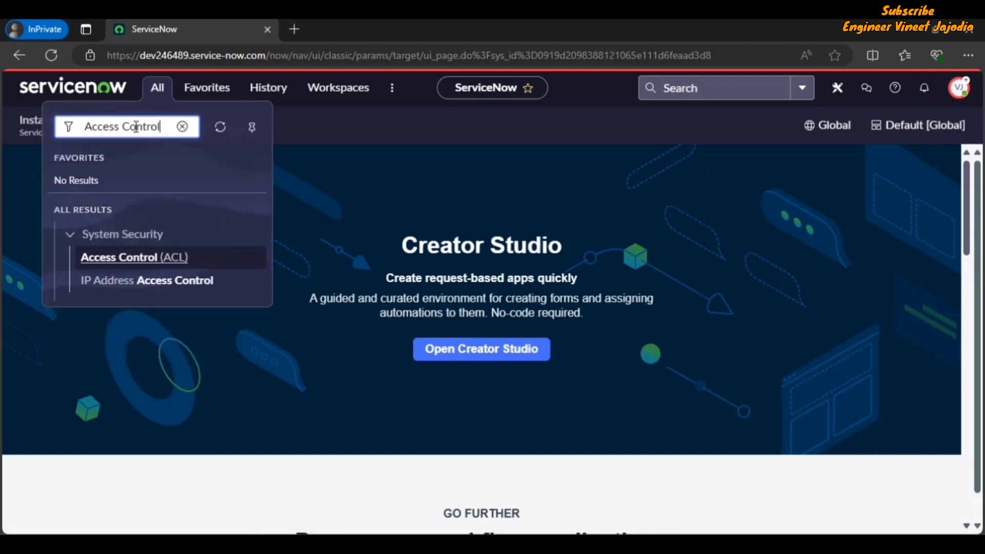
left_click(120, 258)
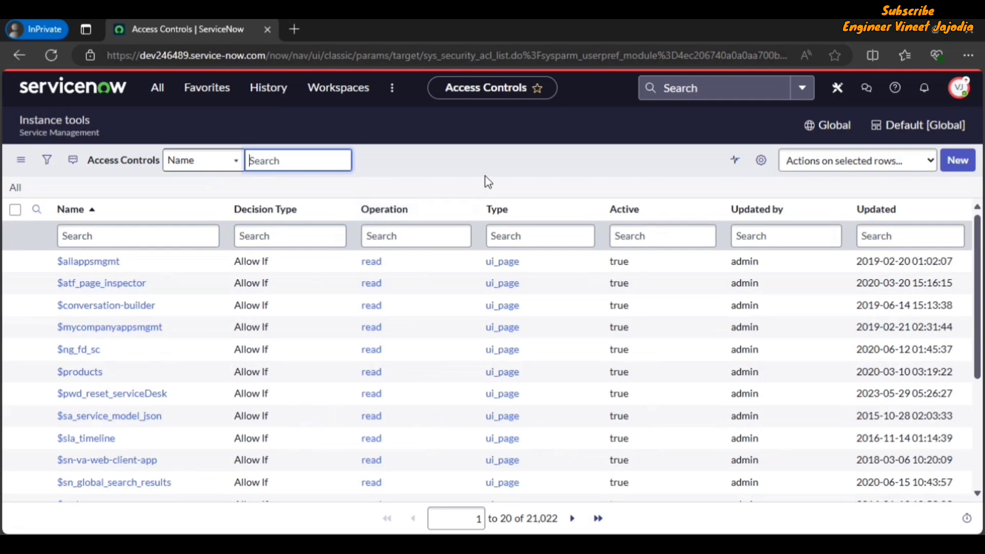
- Start a new access control record and open the choices for its Decision Type
left_click(956, 162)
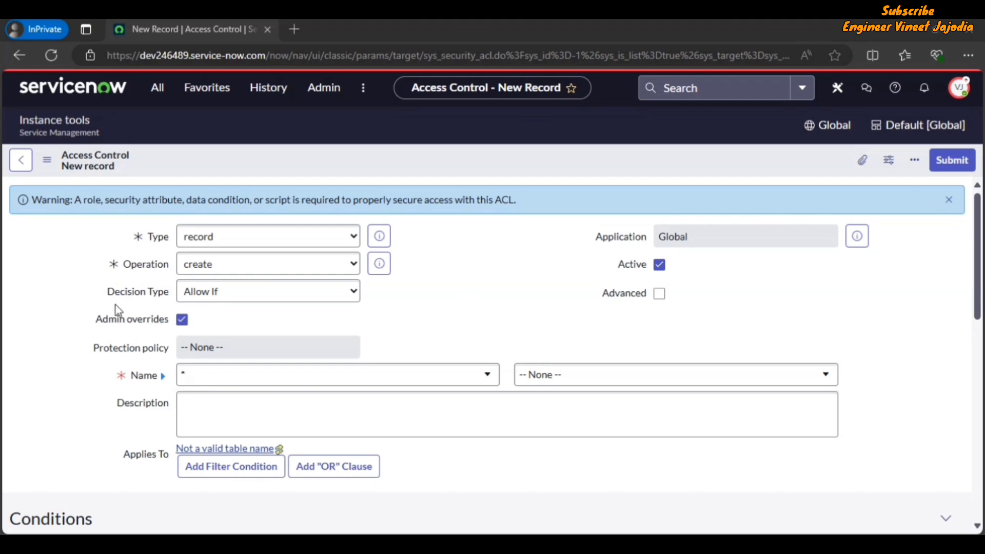
left_click(250, 298)
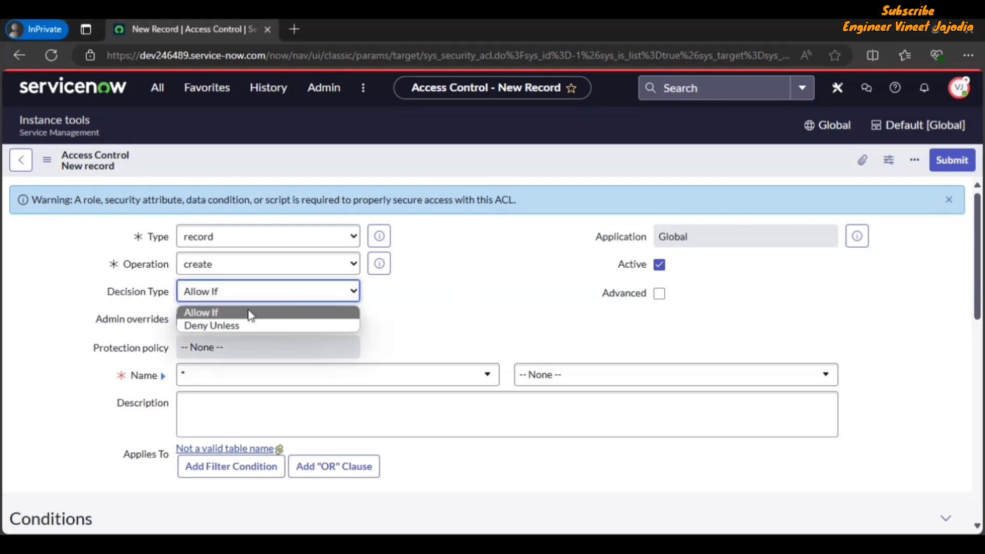